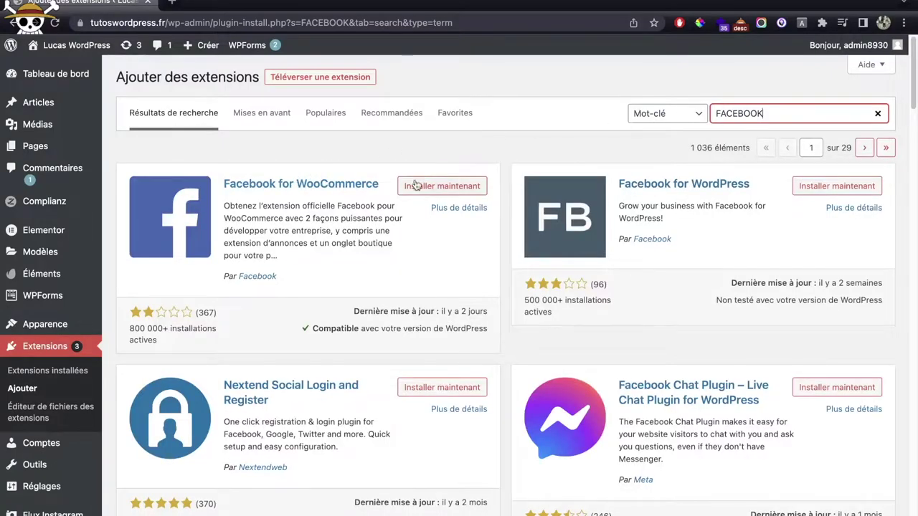
# - Install and activate the Smash Balloon Social Post Feed plugin from the Facebook search results
pyautogui.scroll(-3, 810, 337)
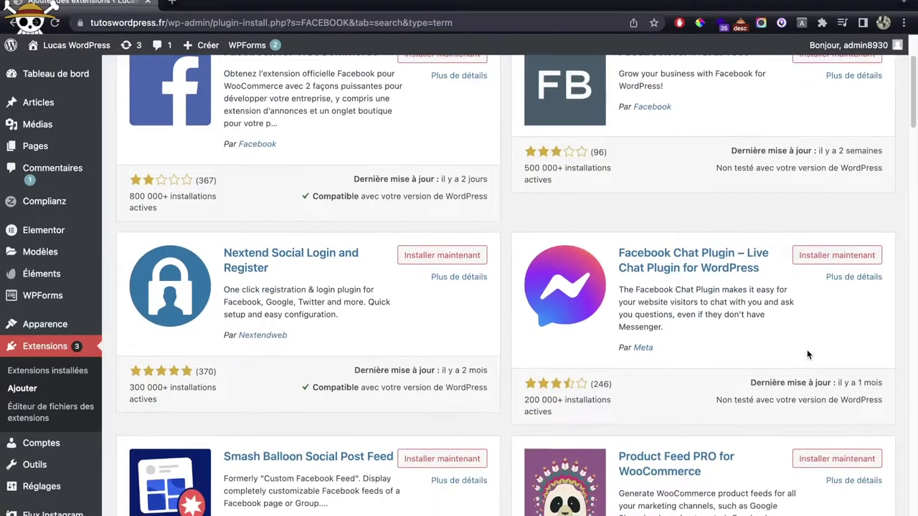
pyautogui.scroll(-3, 807, 350)
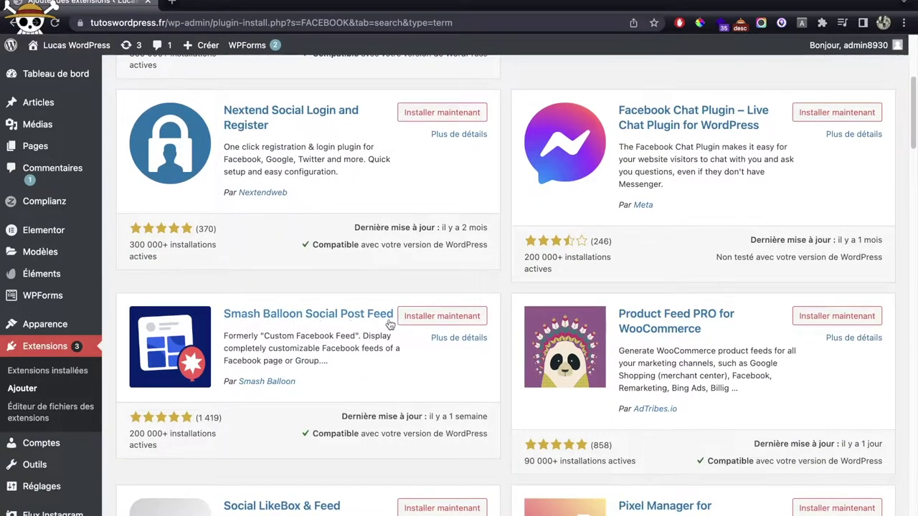
pyautogui.click(424, 322)
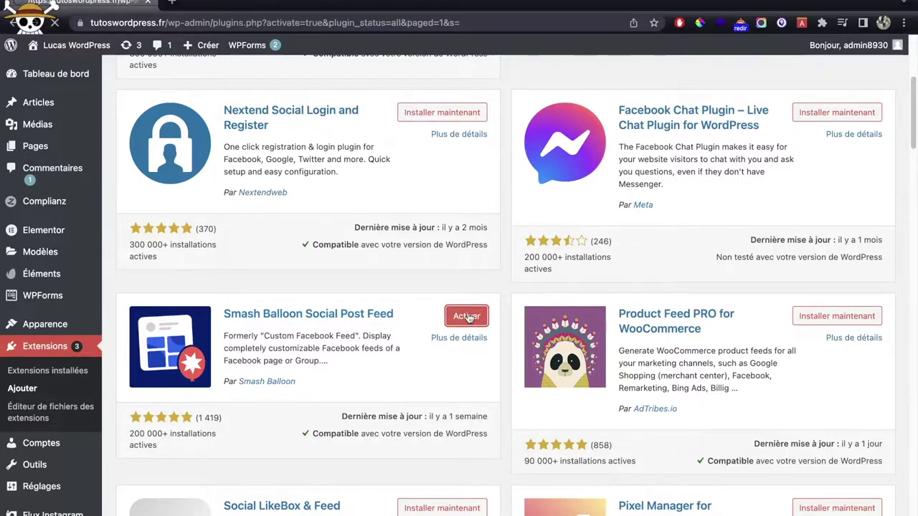
# - Open the settings of the Smash Balloon Custom Facebook Feed plugin from the installed extensions
pyautogui.scroll(-5, 468, 318)
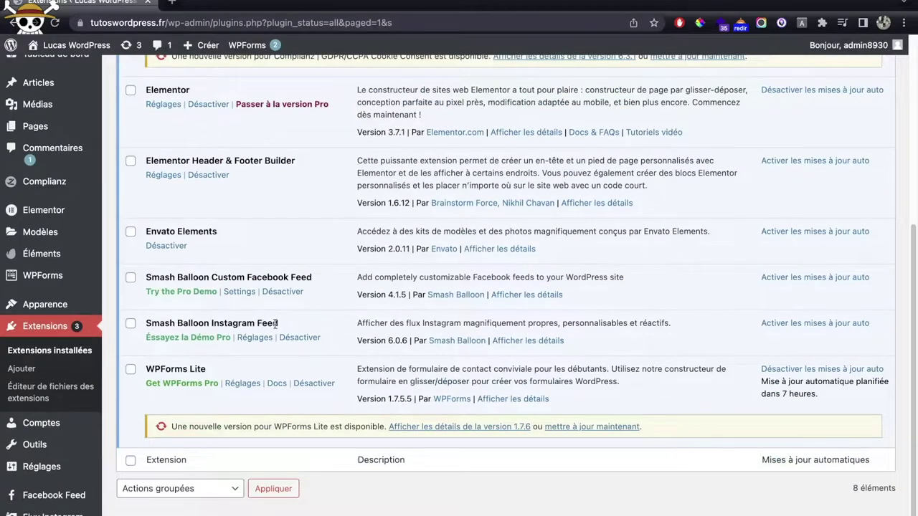
pyautogui.moveTo(334, 348); pyautogui.dragTo(152, 322)
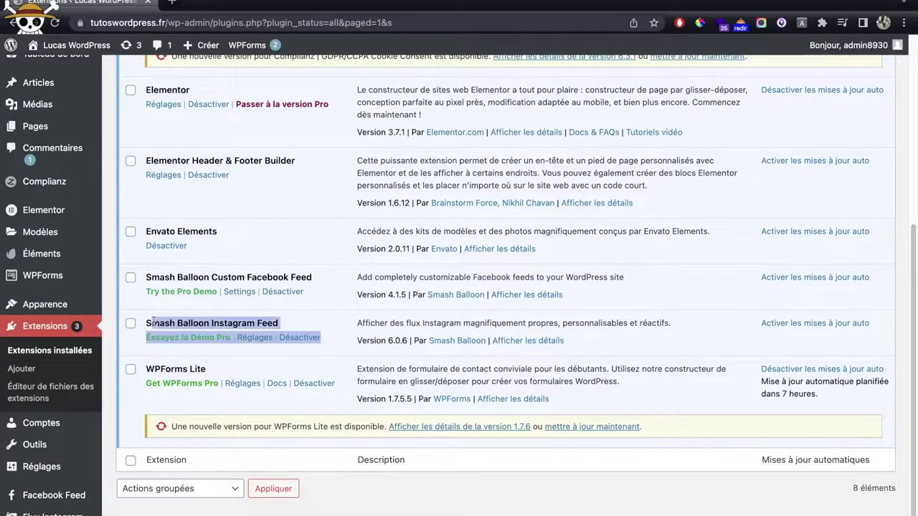
pyautogui.tripleClick(258, 279)
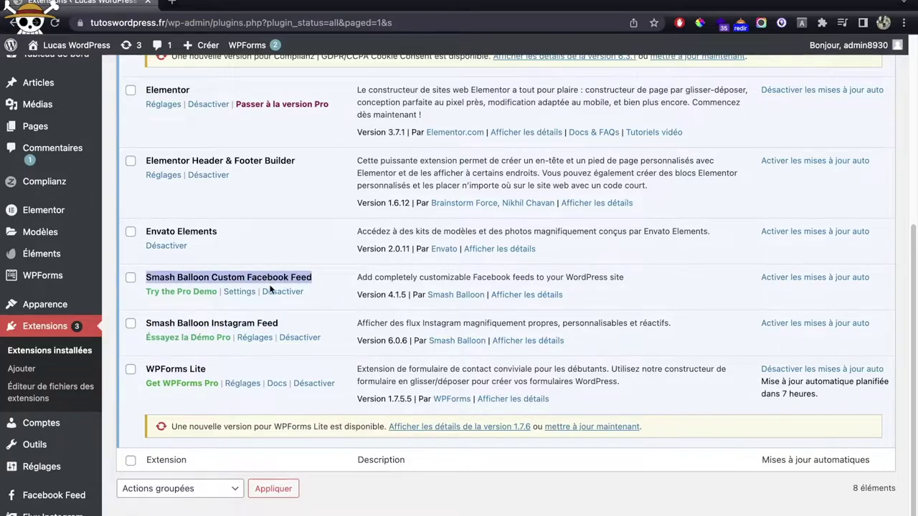
pyautogui.click(246, 297)
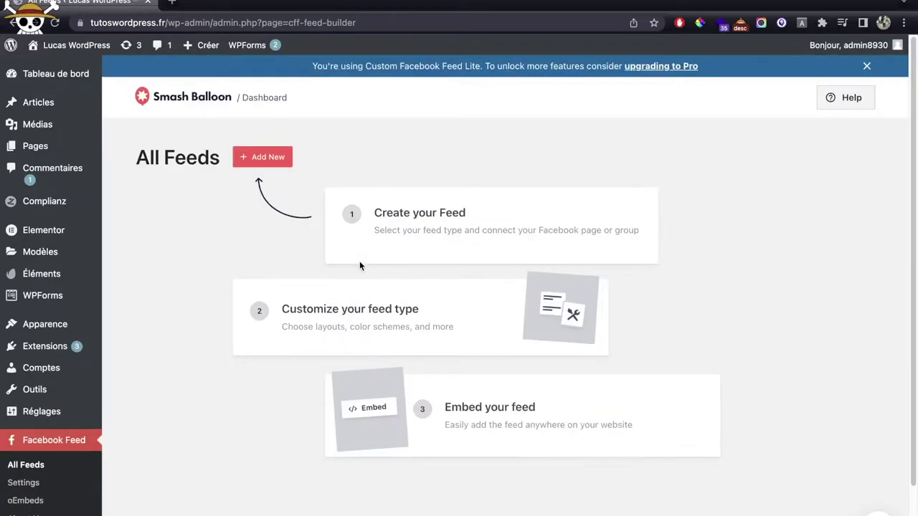
# - Create a new Facebook feed, add a new source, and start connecting a Facebook account with the source type Page
pyautogui.click(264, 155)
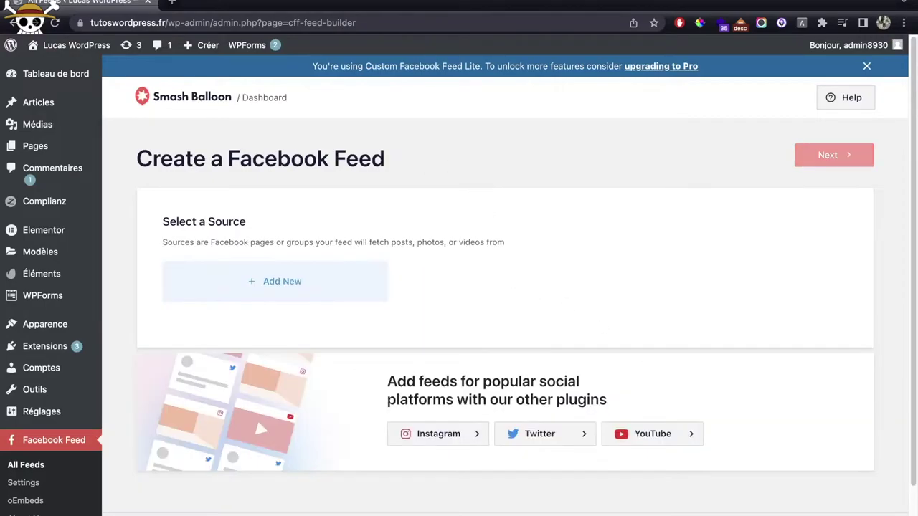
pyautogui.moveTo(164, 218); pyautogui.dragTo(352, 289)
pyautogui.click(350, 288)
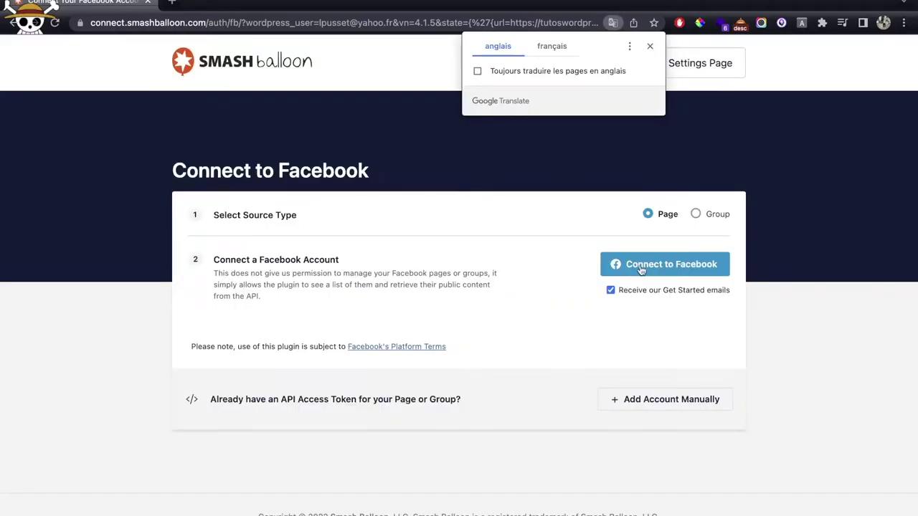
pyautogui.click(642, 269)
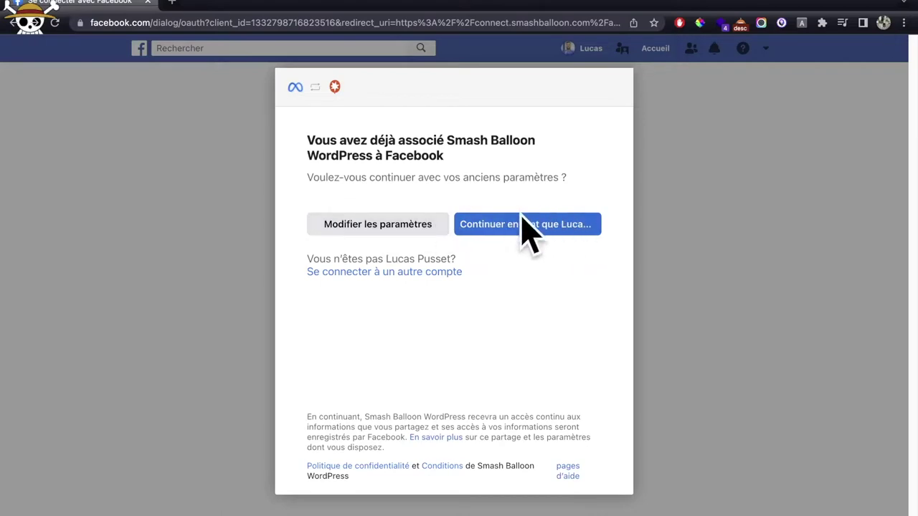
# - Modify the existing Smash Balloon association so that only the Lucas Wordpress page is selected, and continue to the permissions
pyautogui.click(366, 225)
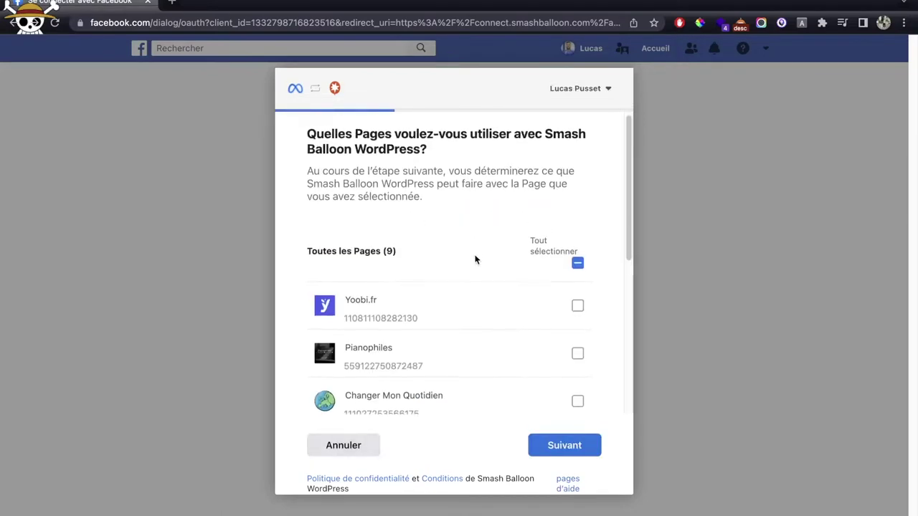
pyautogui.scroll(-7, 476, 258)
pyautogui.scroll(7, 492, 256)
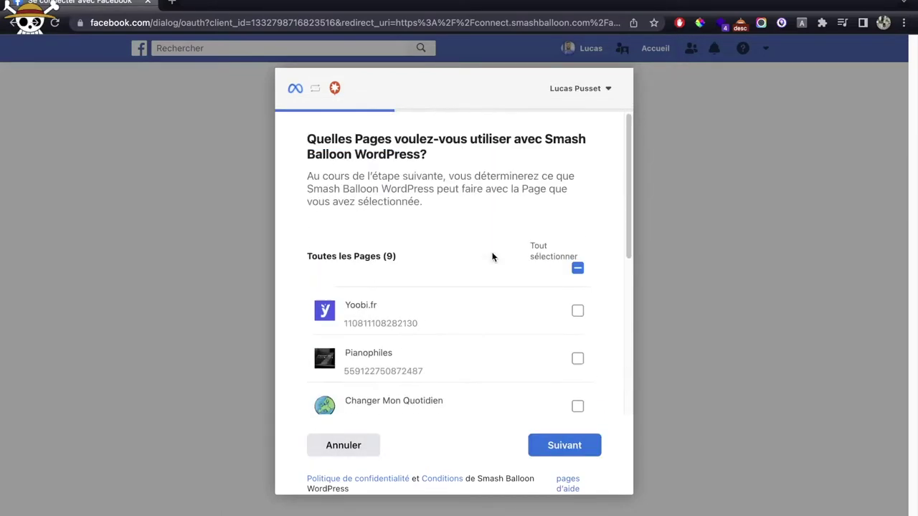
pyautogui.scroll(-8, 491, 257)
pyautogui.click(513, 382)
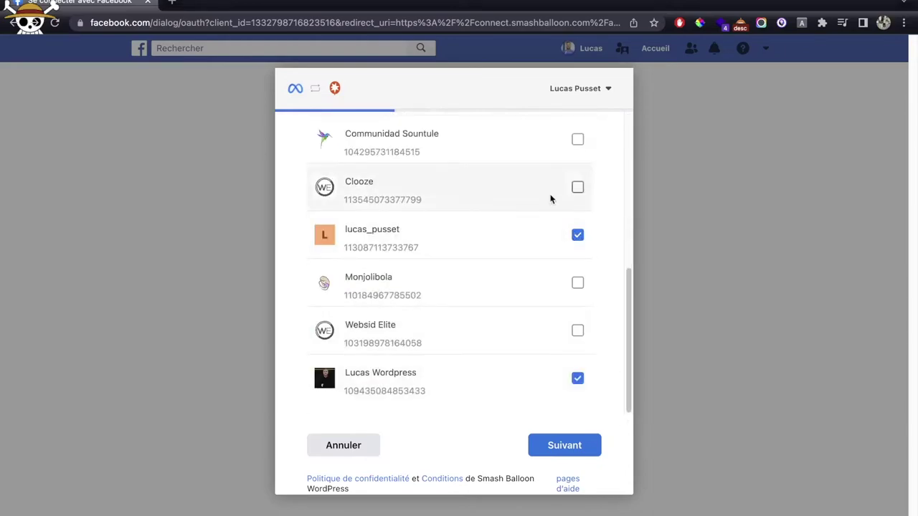
pyautogui.click(535, 229)
pyautogui.click(584, 445)
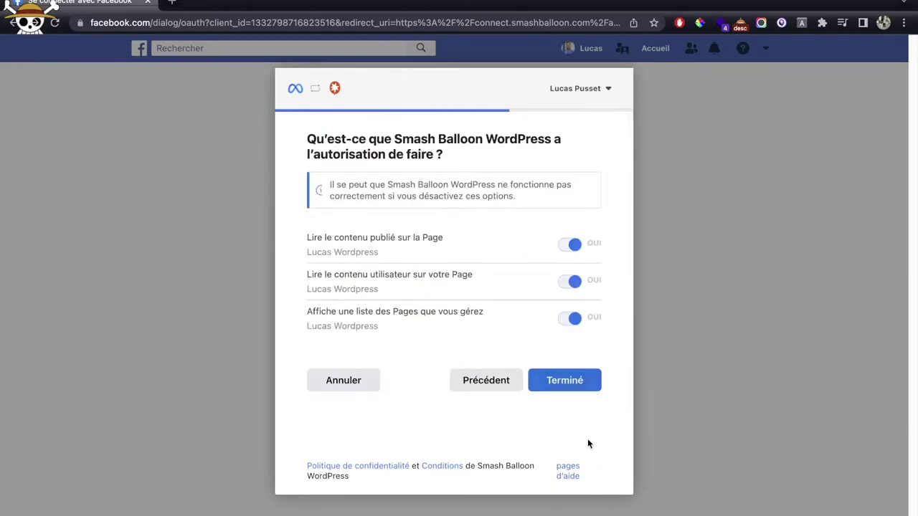
# - Accept the requested page permissions, confirm the Facebook association, and continue to the feed builder
pyautogui.click(565, 376)
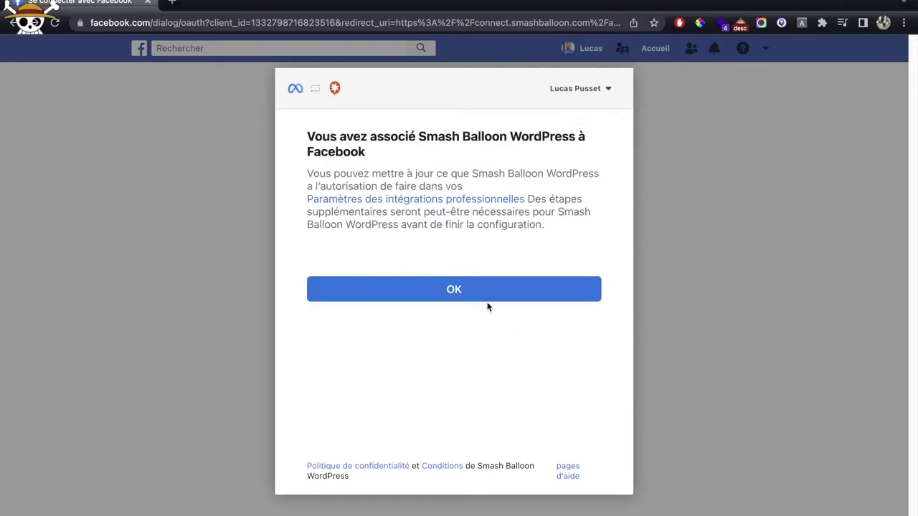
pyautogui.click(483, 289)
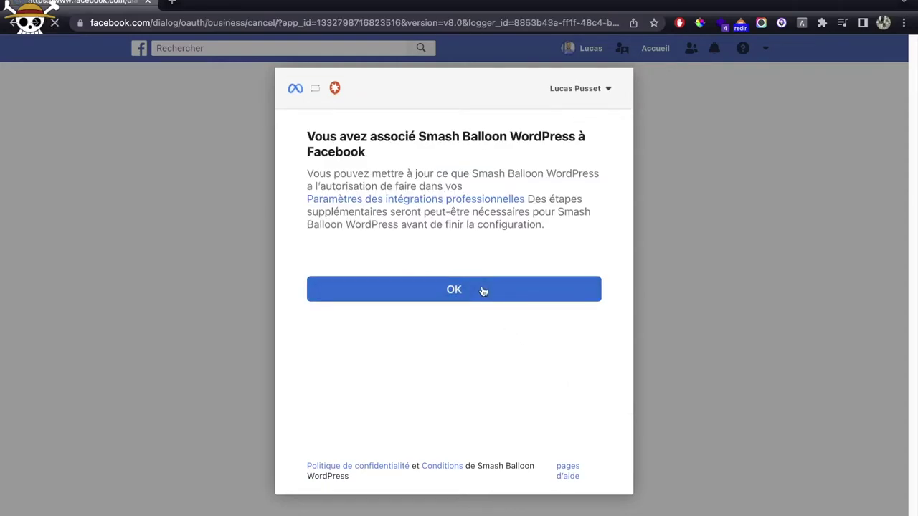
pyautogui.click(730, 288)
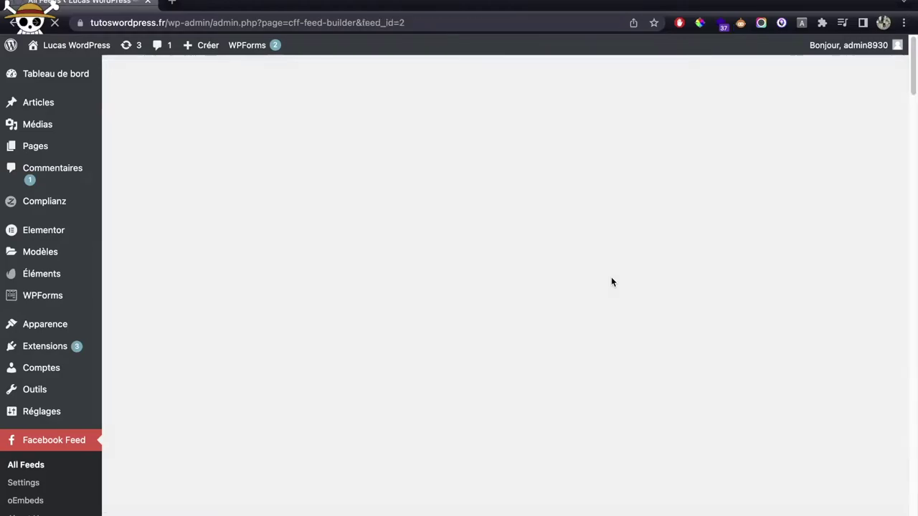
# - Review the full feed preview and look through the Template and Feed Type options
pyautogui.scroll(-5, 581, 279)
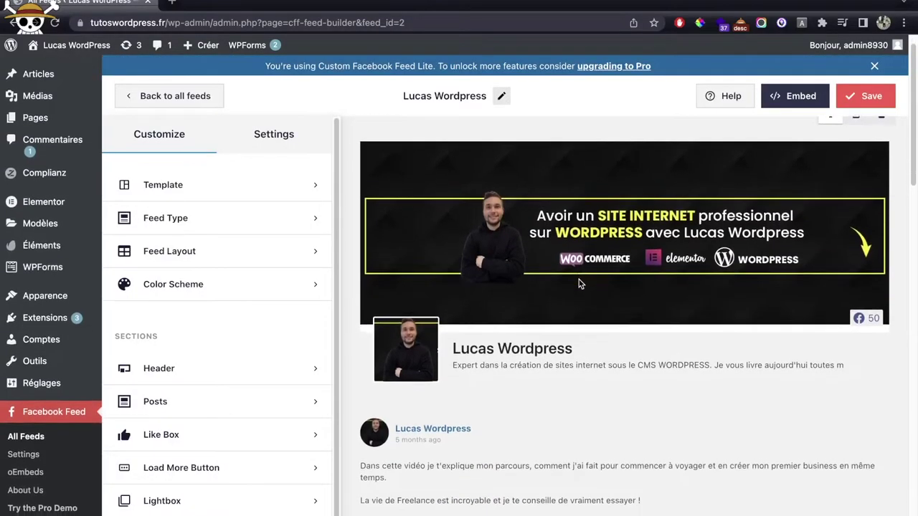
pyautogui.scroll(-10, 578, 279)
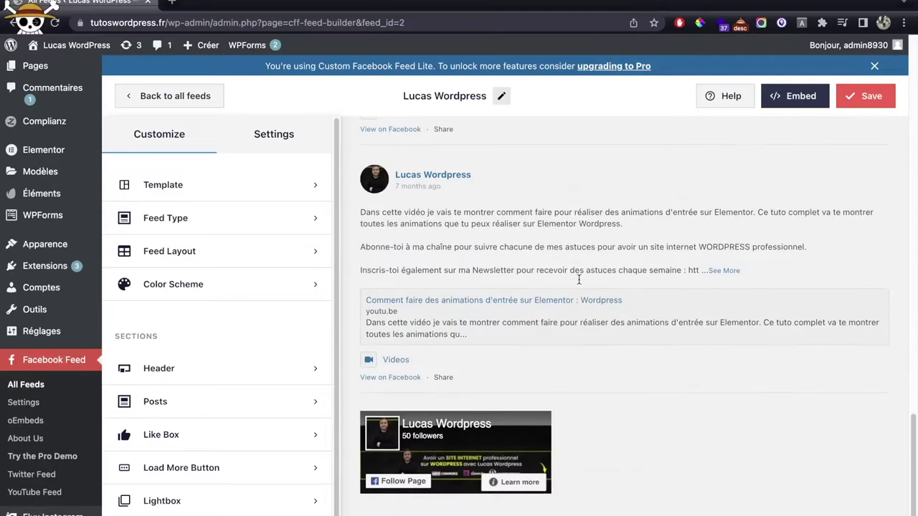
pyautogui.scroll(15, 579, 280)
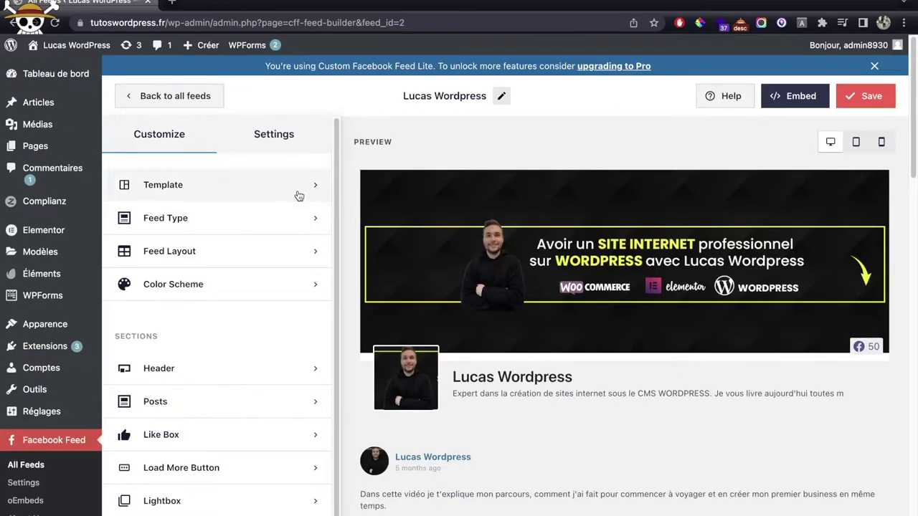
pyautogui.click(298, 192)
pyautogui.click(126, 134)
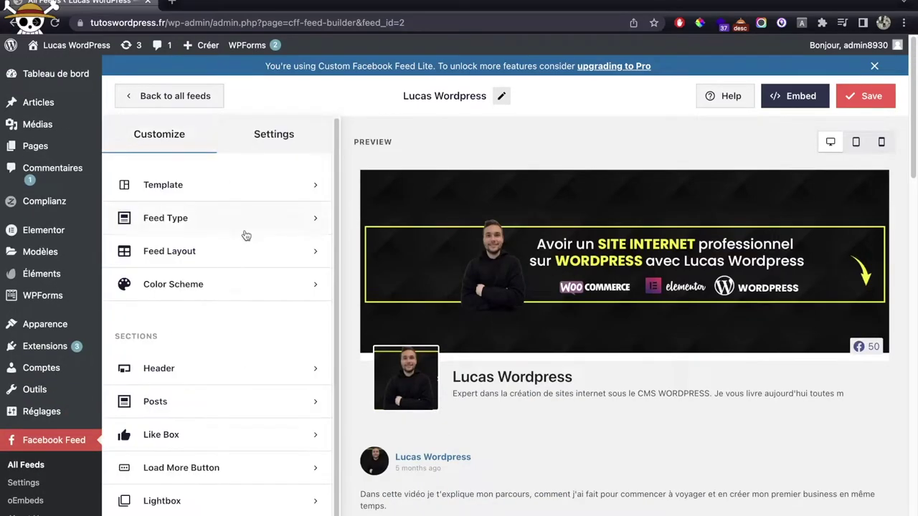
pyautogui.click(258, 219)
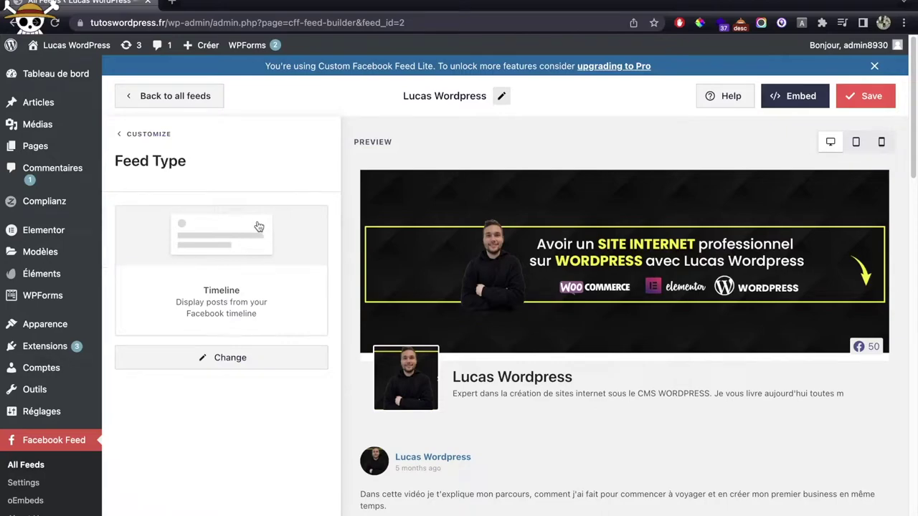
pyautogui.click(146, 136)
# - Try the Masonry feed layout, return to List, and set the desktop number of posts to 3
pyautogui.click(212, 248)
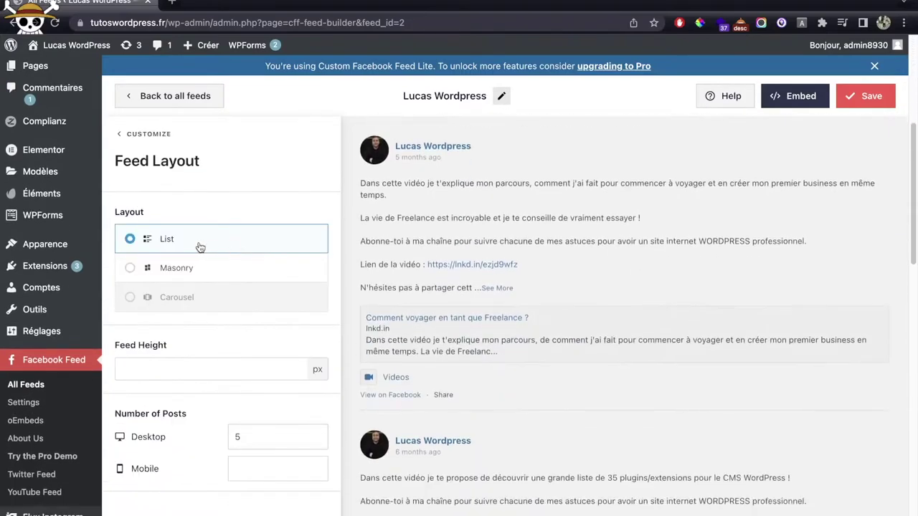
pyautogui.scroll(-1, 376, 264)
pyautogui.click(266, 268)
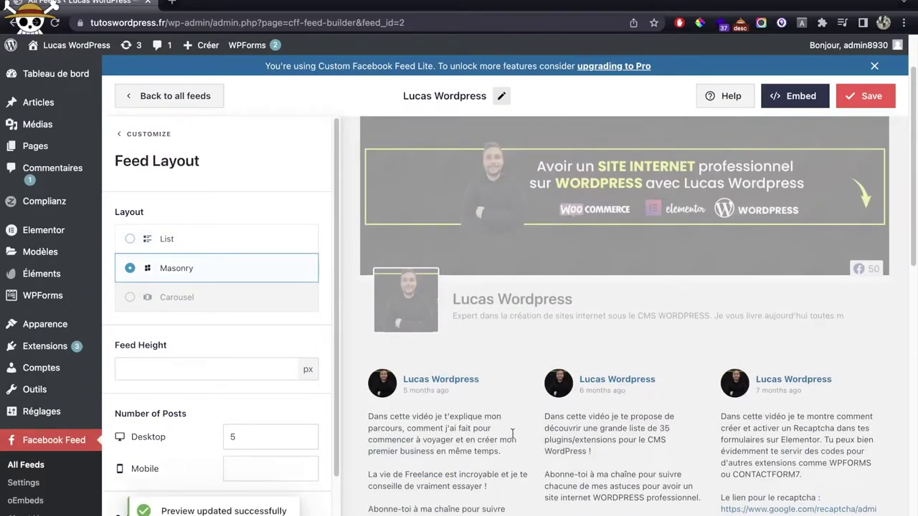
pyautogui.scroll(-10, 530, 311)
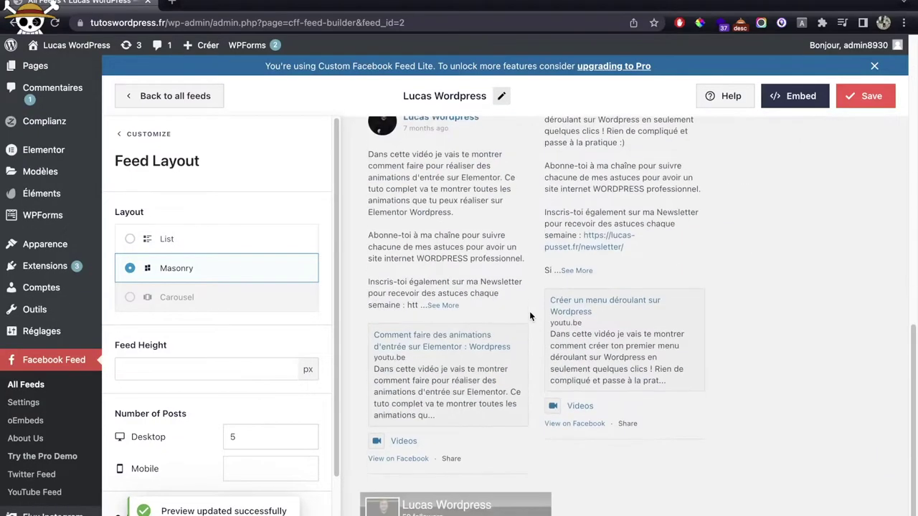
pyautogui.click(185, 246)
pyautogui.click(316, 441)
pyautogui.click(317, 440)
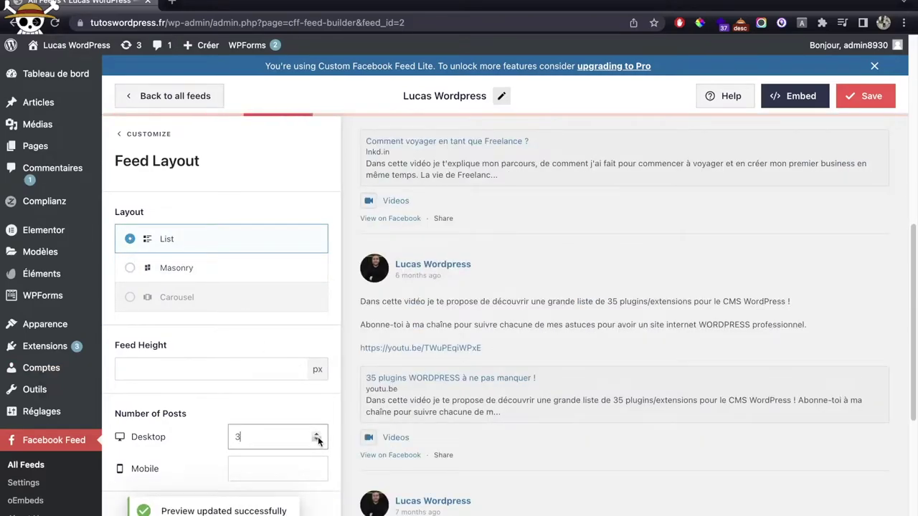
# - Apply the Masonry feed layout, check the preview, and return to the customization options
pyautogui.click(273, 268)
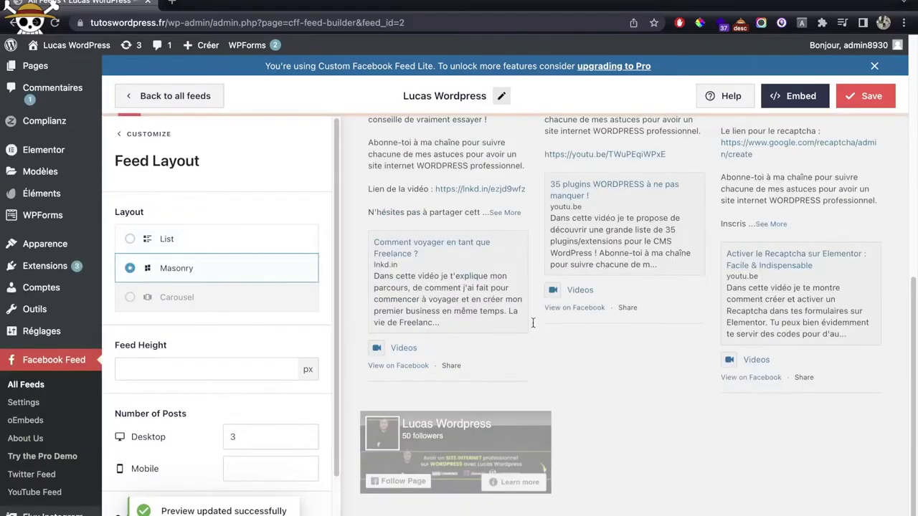
pyautogui.scroll(-3, 612, 343)
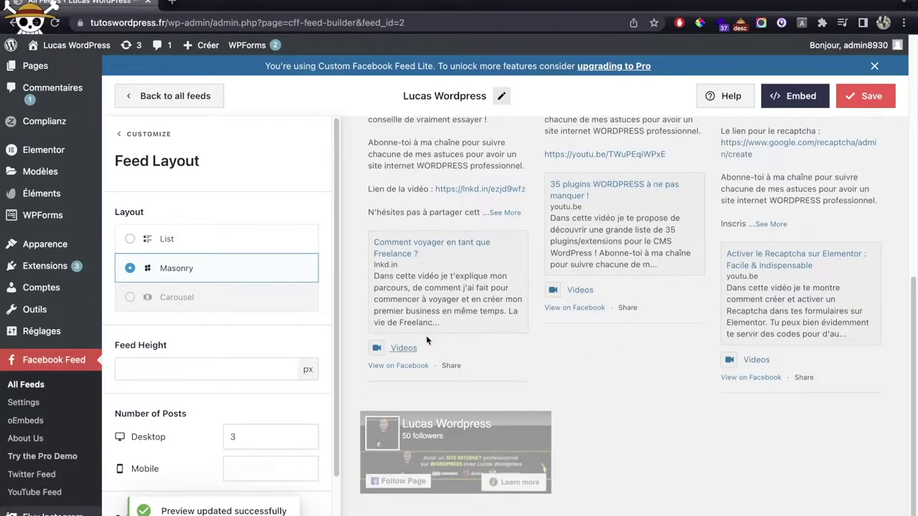
pyautogui.scroll(-2, 136, 377)
pyautogui.scroll(2, 232, 358)
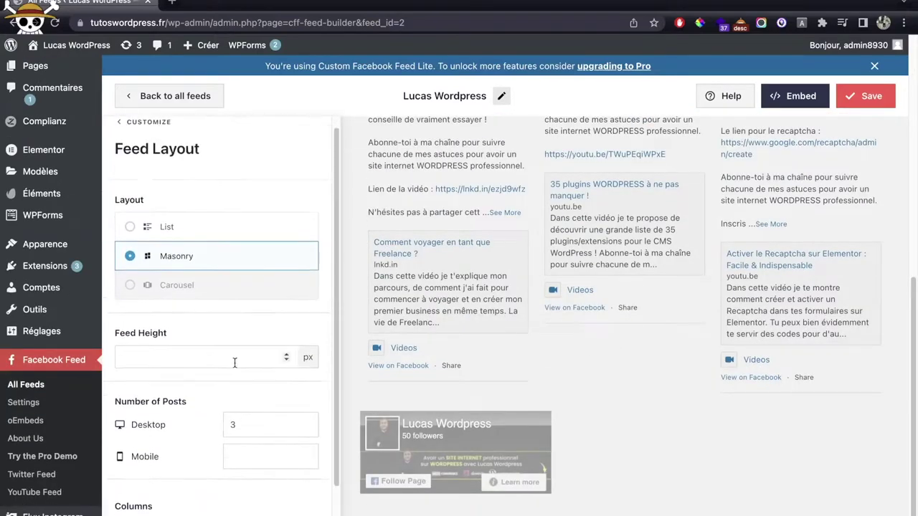
pyautogui.click(147, 143)
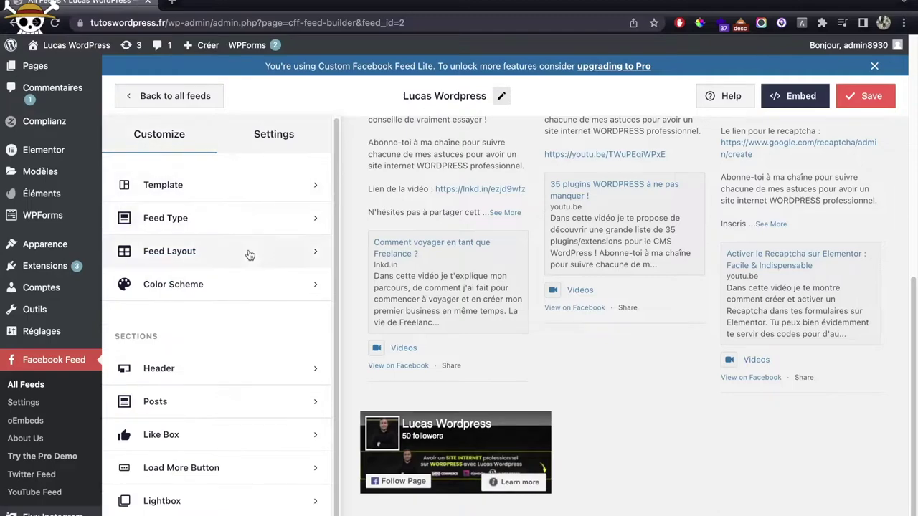
# - Try the Light, Dark and Custom color schemes on the feed, and set it back to Inherit from Theme
pyautogui.click(279, 286)
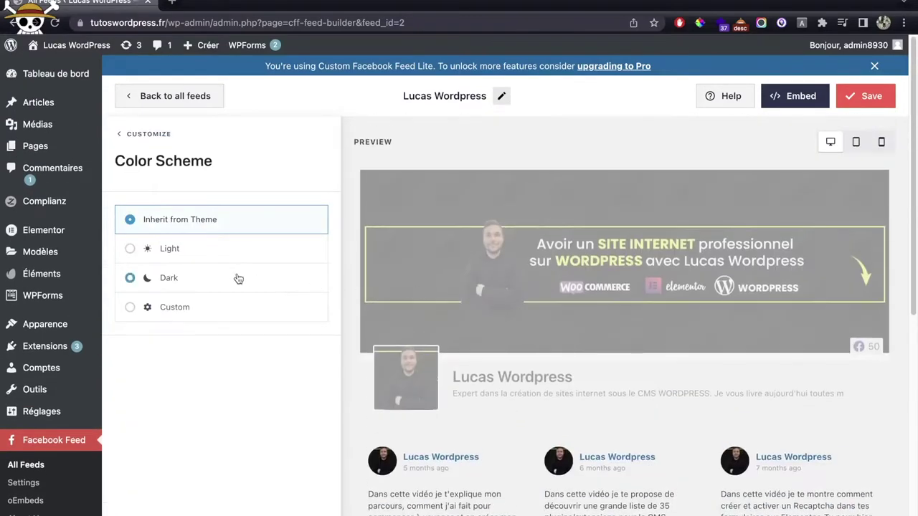
pyautogui.click(247, 255)
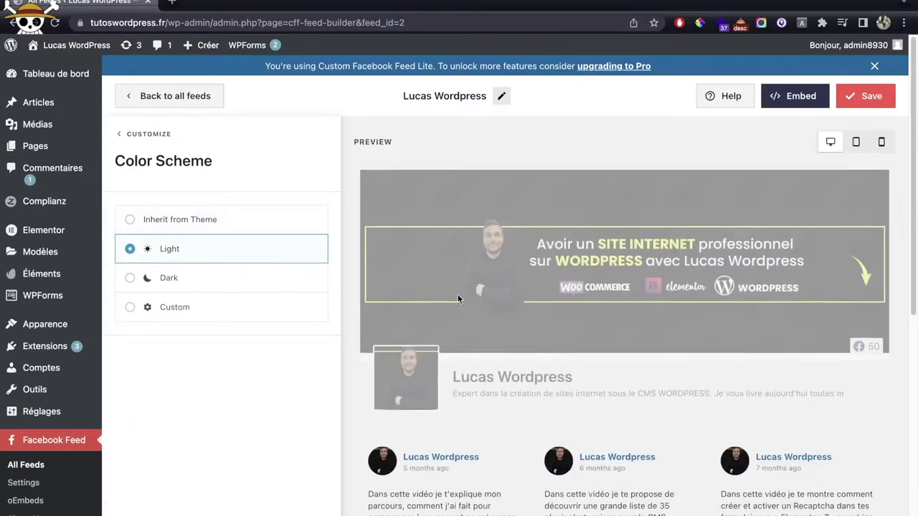
pyautogui.scroll(-3, 494, 304)
pyautogui.click(136, 279)
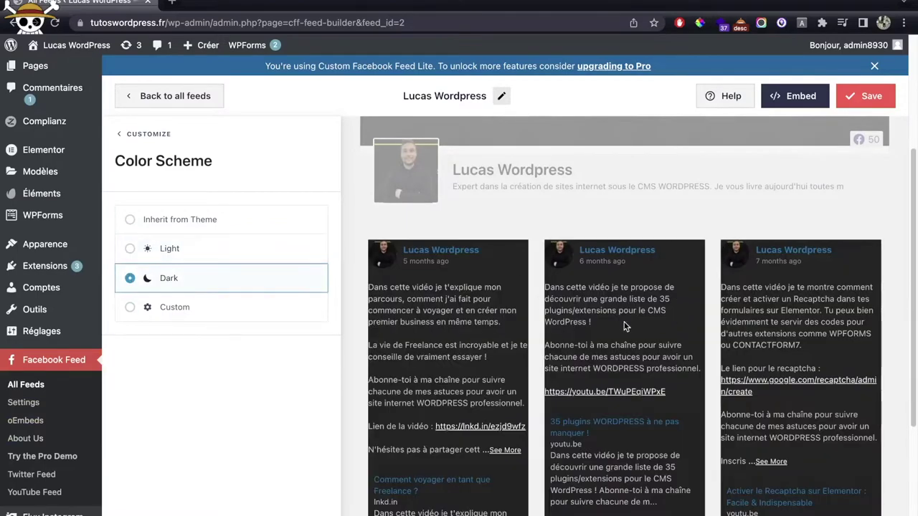
pyautogui.scroll(-1, 605, 369)
pyautogui.click(240, 307)
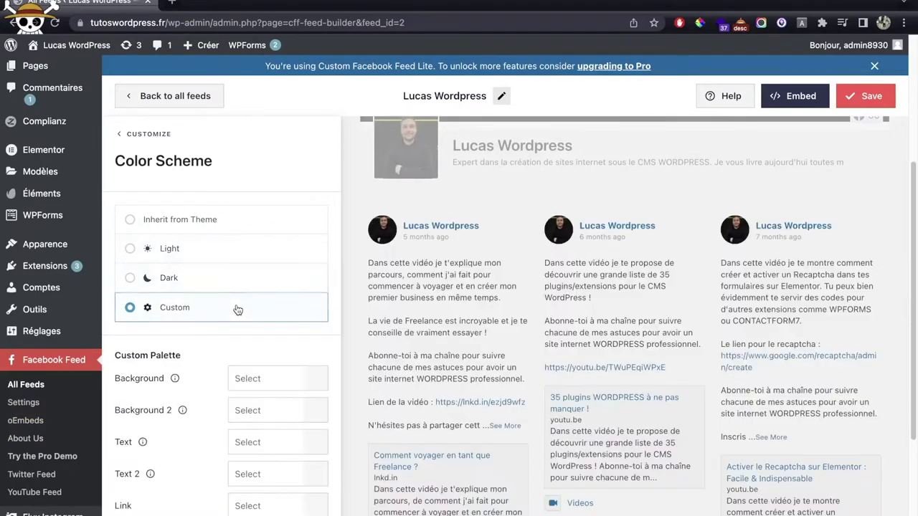
pyautogui.click(204, 220)
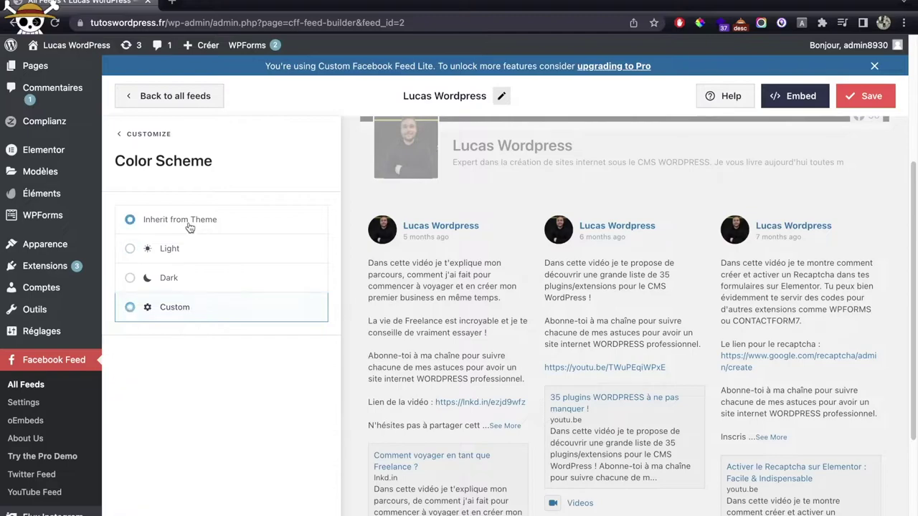
# - Try the Text header type in the feed's Header section, and set it back to Visual
pyautogui.click(149, 134)
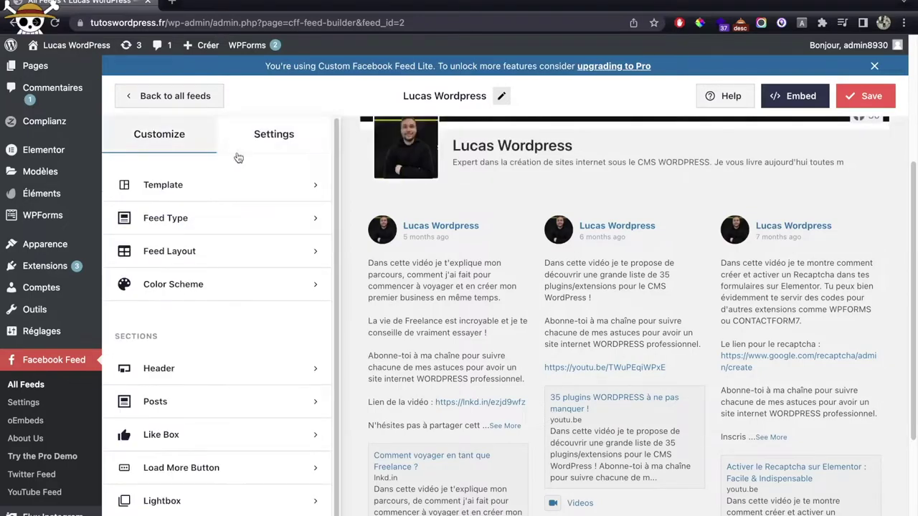
pyautogui.click(221, 366)
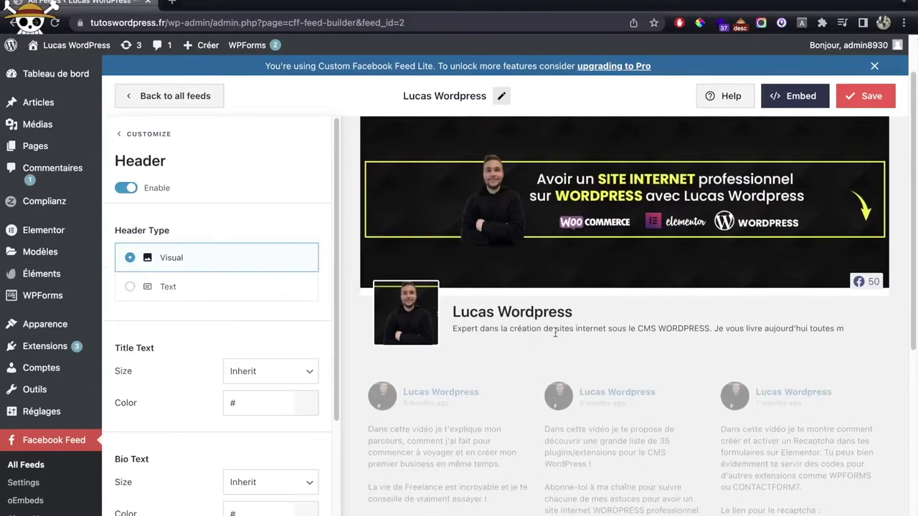
pyautogui.click(208, 286)
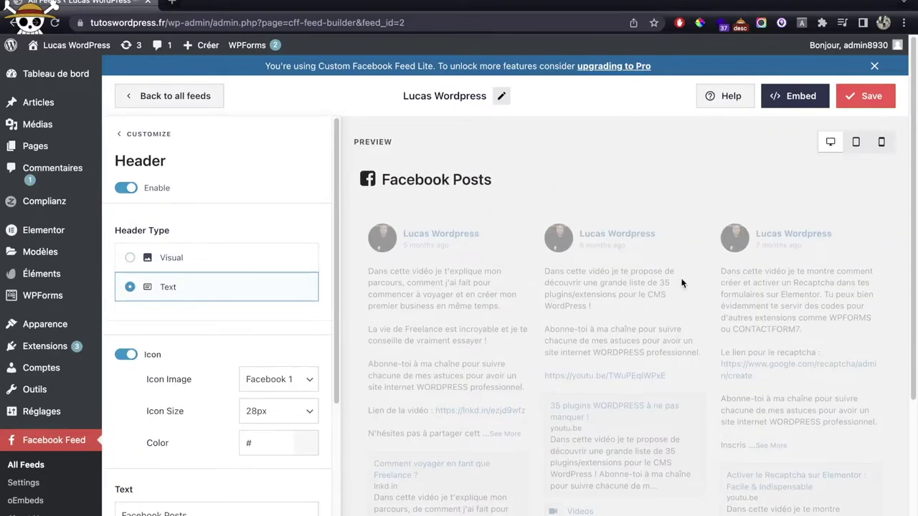
pyautogui.click(259, 258)
# - Turn off the Cover Photo in the feed header and return to the customization options without leaving the feed editor
pyautogui.scroll(-5, 290, 311)
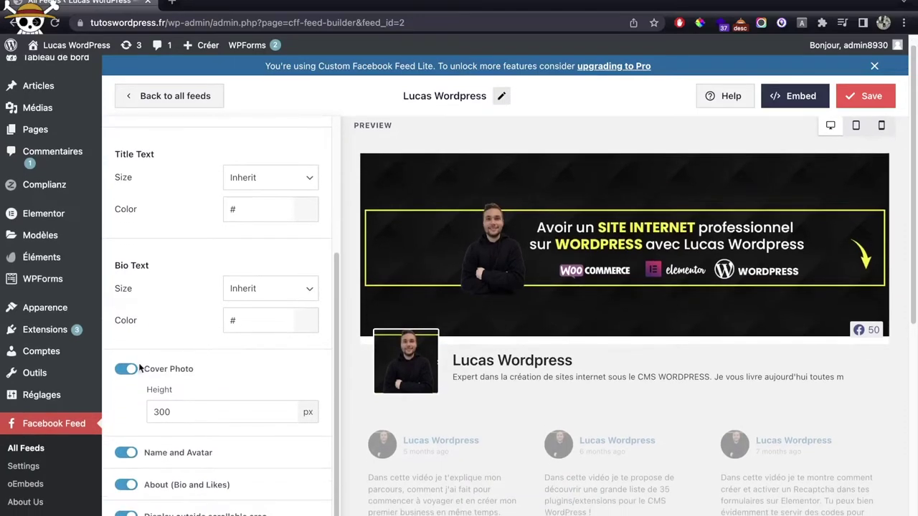
pyautogui.click(136, 368)
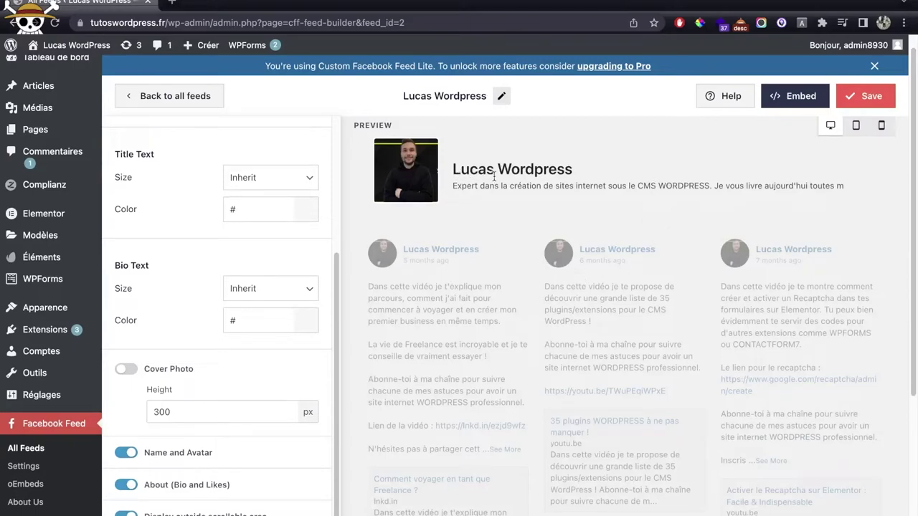
pyautogui.scroll(-3, 232, 334)
pyautogui.scroll(4, 232, 334)
pyautogui.click(146, 89)
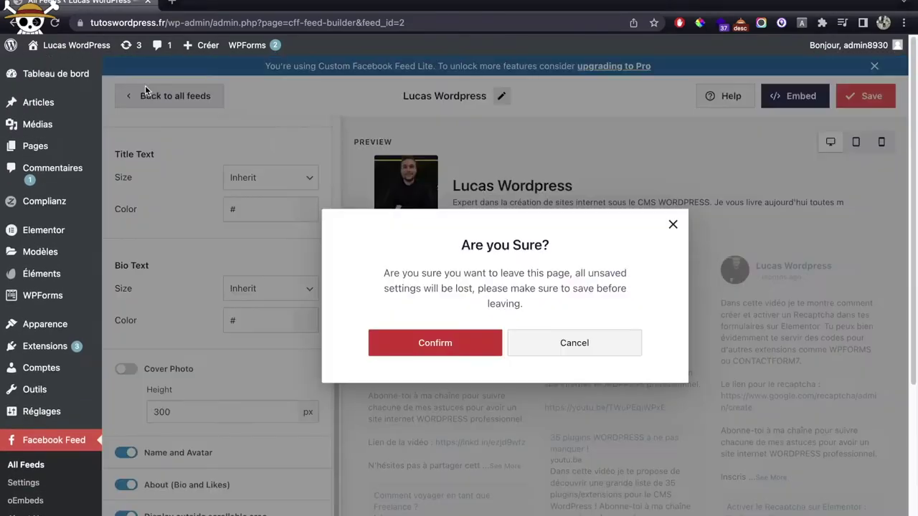
pyautogui.click(572, 342)
pyautogui.scroll(3, 251, 221)
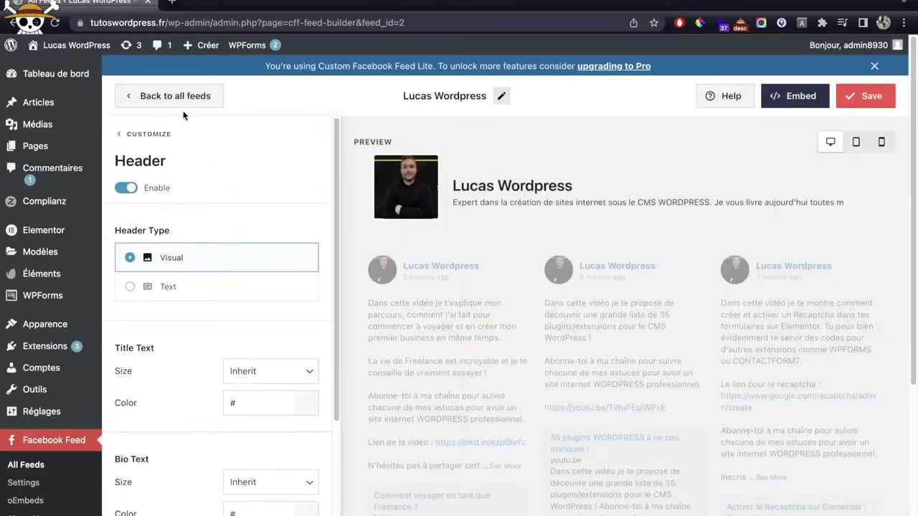
pyautogui.click(157, 143)
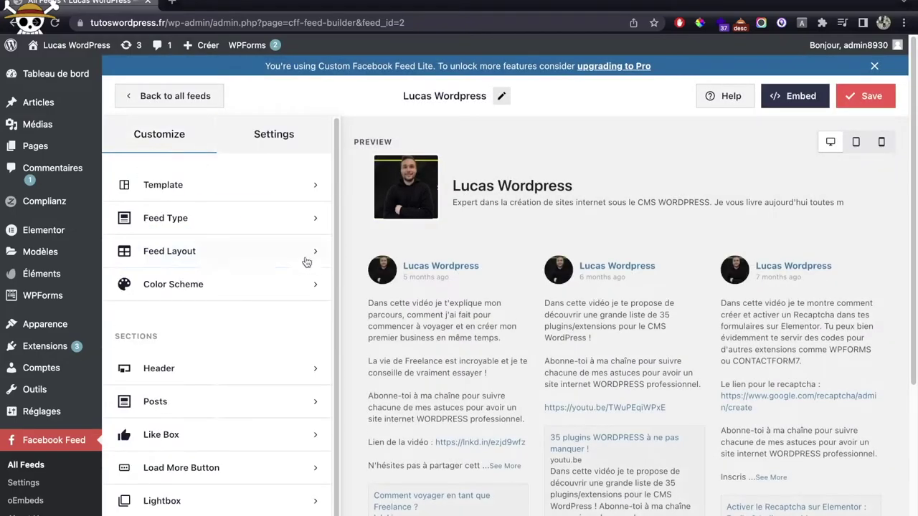
# - Try the Boxed post type in the Posts section's Post Style, set it back to Regular, and return to the customization options
pyautogui.click(250, 415)
pyautogui.scroll(-3, 250, 414)
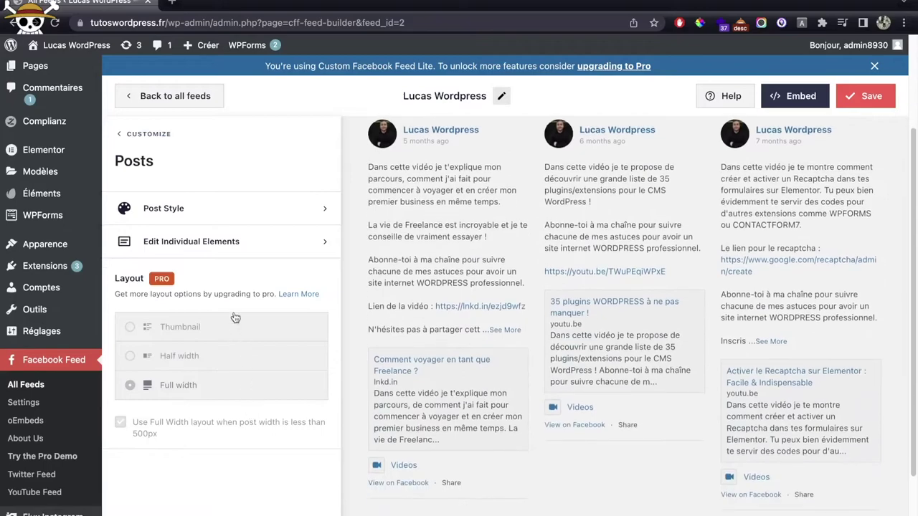
pyautogui.click(263, 208)
pyautogui.click(237, 237)
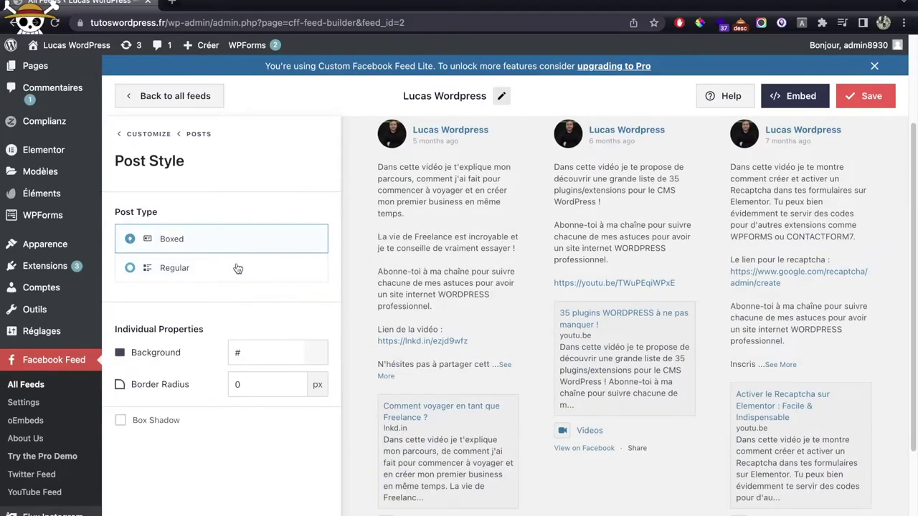
pyautogui.click(237, 267)
pyautogui.click(238, 241)
pyautogui.click(237, 268)
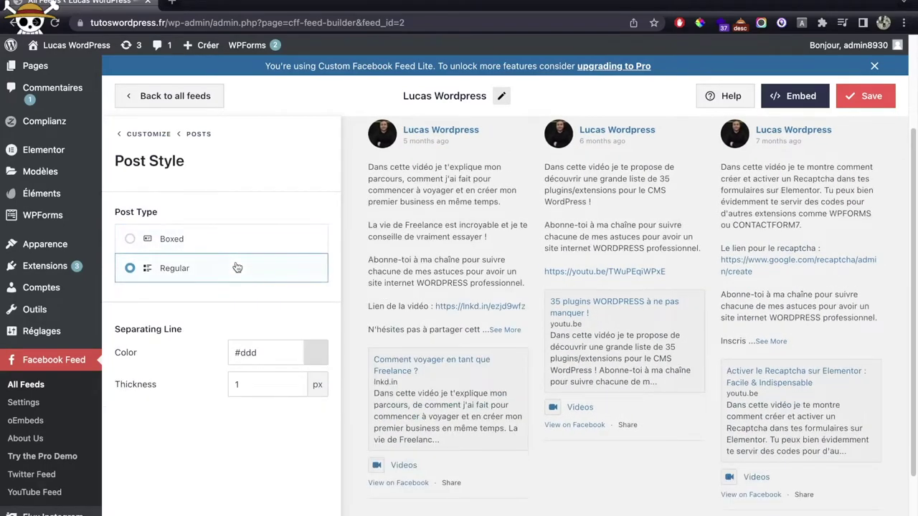
pyautogui.click(144, 134)
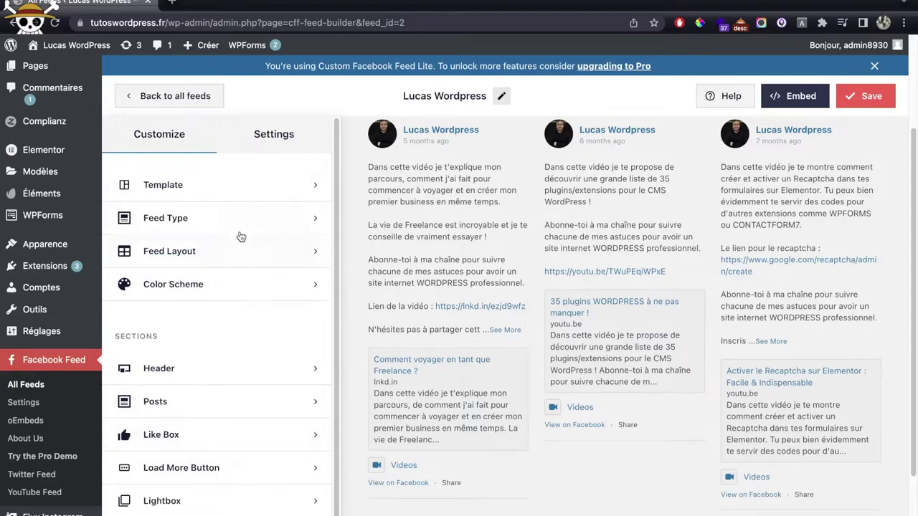
# - Look at the feed's Settings options, check the preview, and save the feed
pyautogui.click(273, 144)
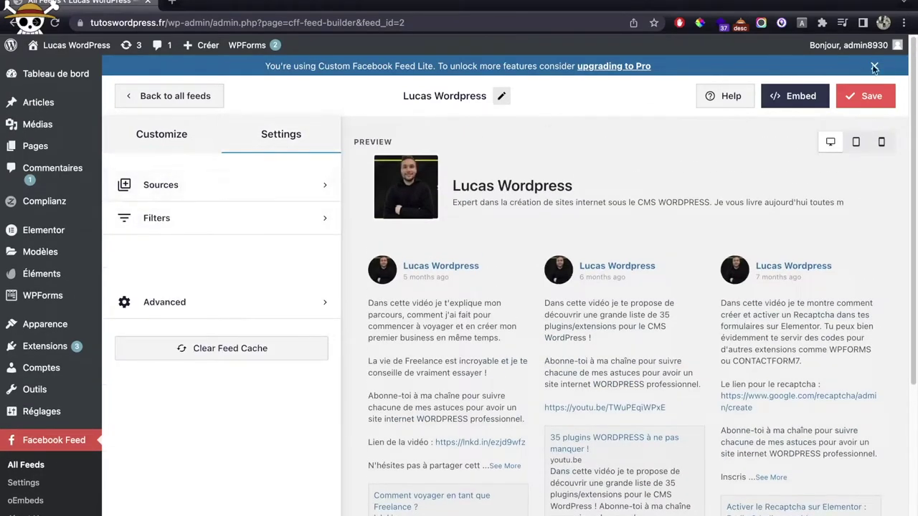
pyautogui.scroll(-5, 763, 187)
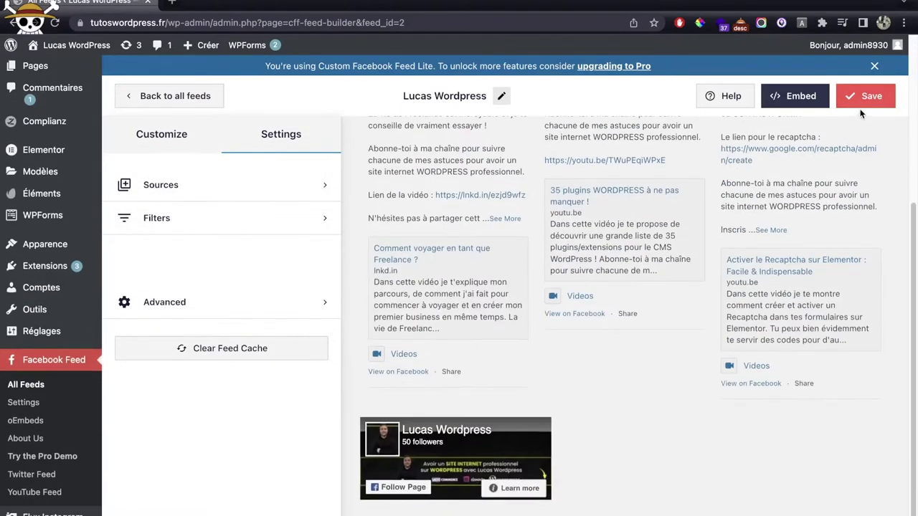
pyautogui.click(862, 101)
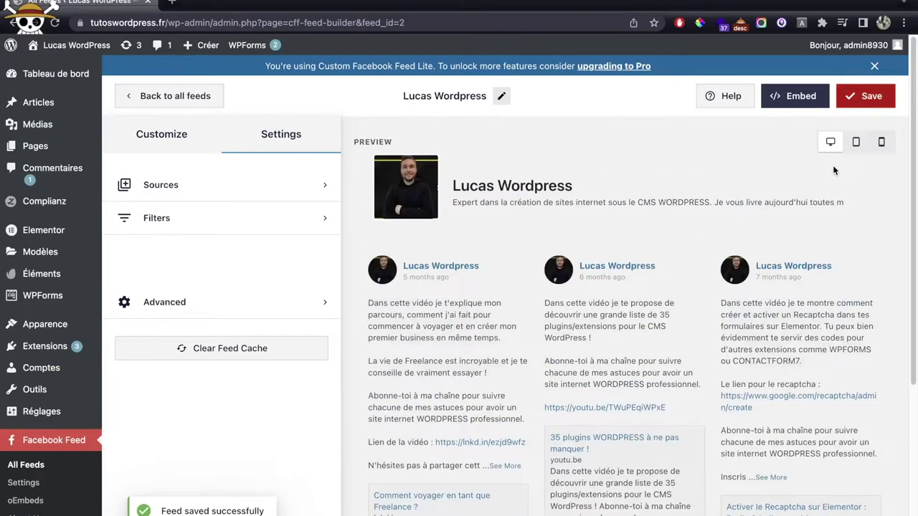
# - Copy the feed's embed shortcode and close the Embed Feed dialog
pyautogui.click(799, 95)
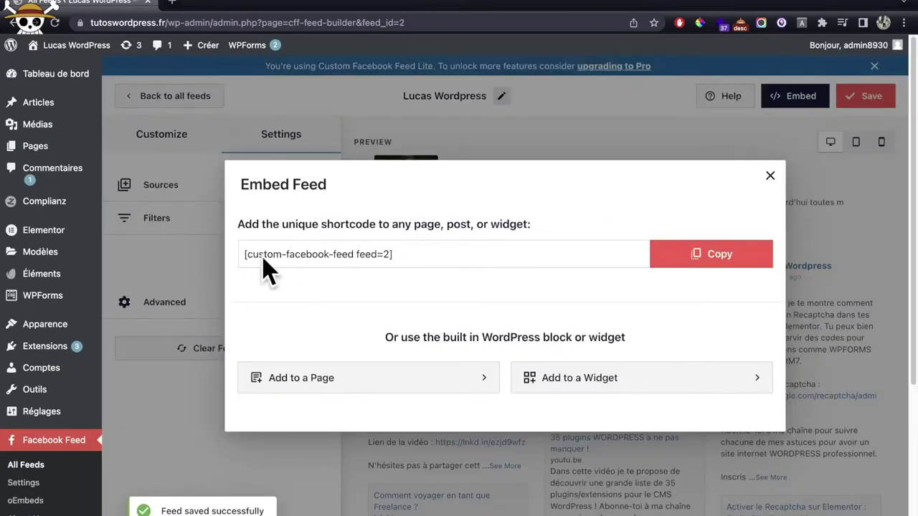
pyautogui.click(750, 248)
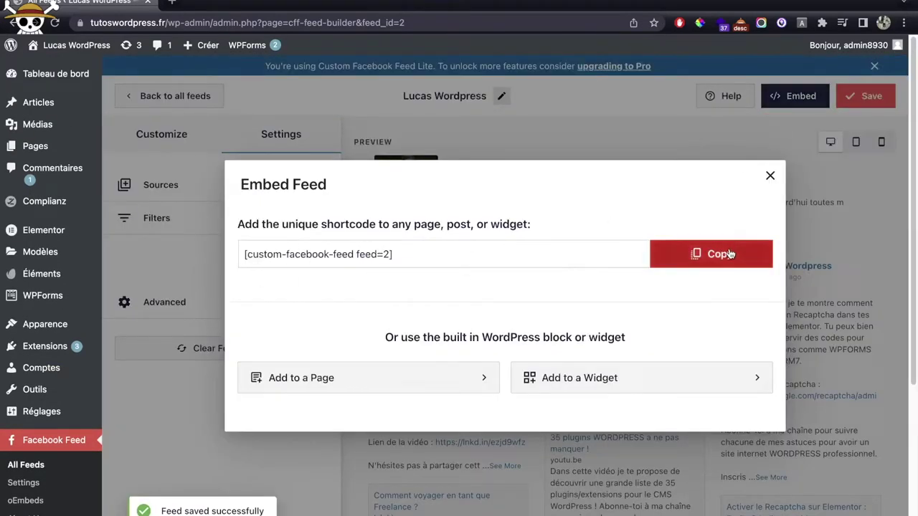
pyautogui.click(769, 177)
# - Create a new WordPress page in a separate tab, title it "Page Facebook", and publish it
pyautogui.moveTo(58, 147)
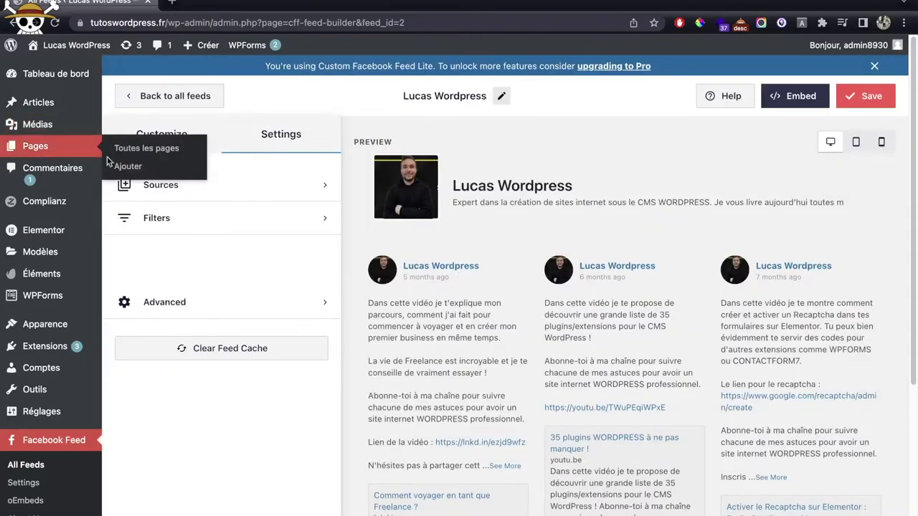
pyautogui.keyDown('super'); pyautogui.click(118, 165); pyautogui.keyUp('super')
pyautogui.click(219, 2)
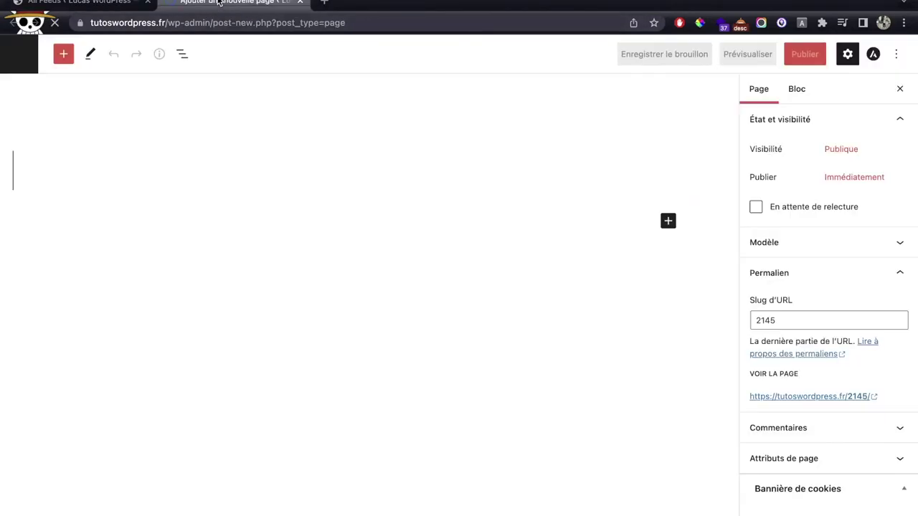
pyautogui.write('Pag')
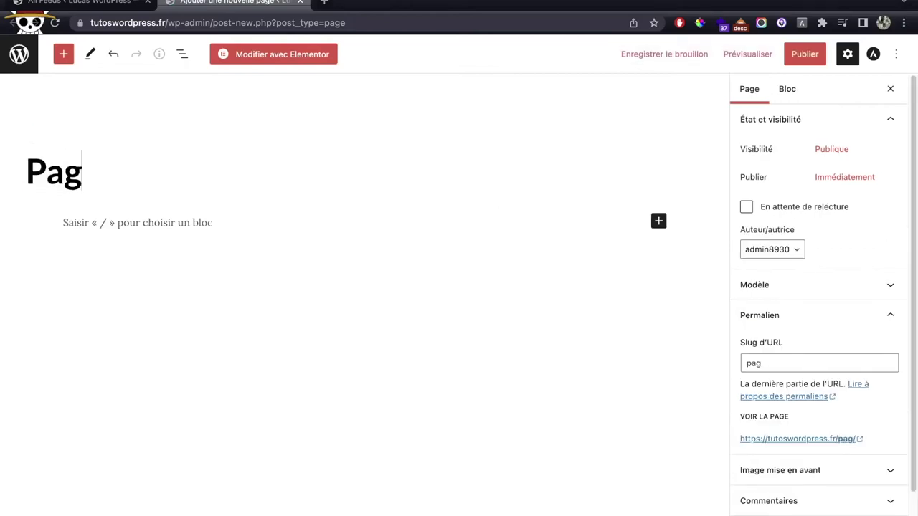
pyautogui.write('e Facebook')
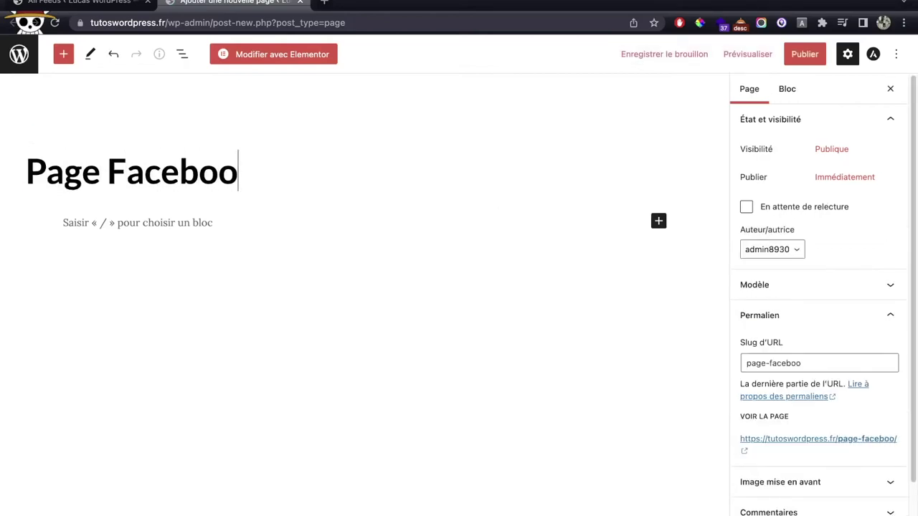
pyautogui.click(805, 55)
pyautogui.click(807, 57)
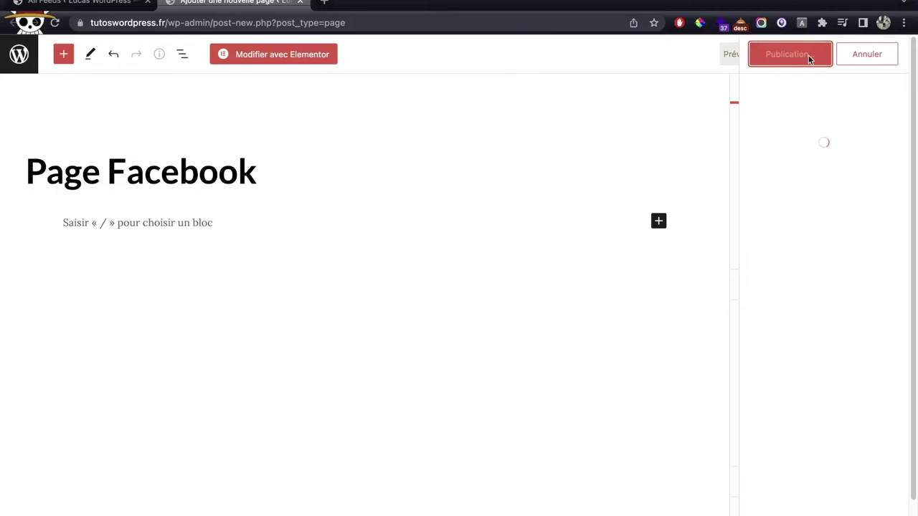
# - Paste the shortcode [custom-facebook-feed feed=2] into the body of the page and update the page
pyautogui.click(234, 219)
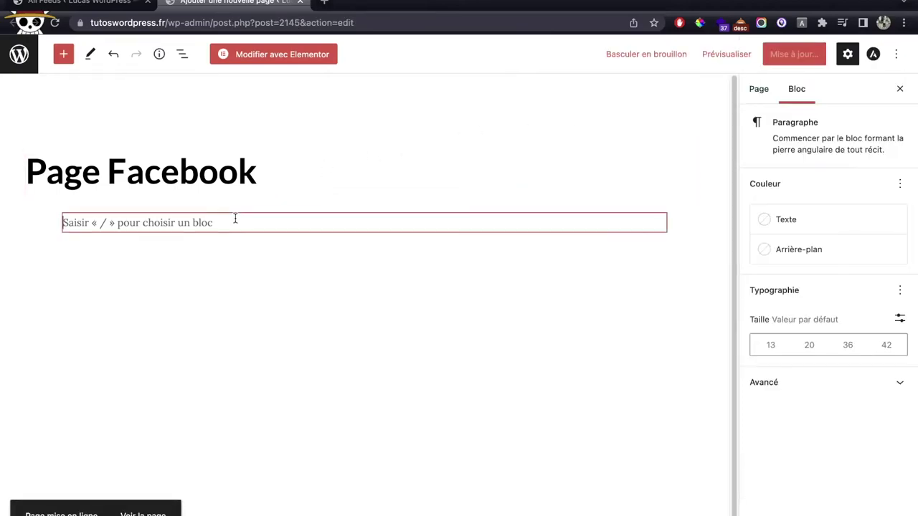
pyautogui.press('super+v')
pyautogui.click(289, 308)
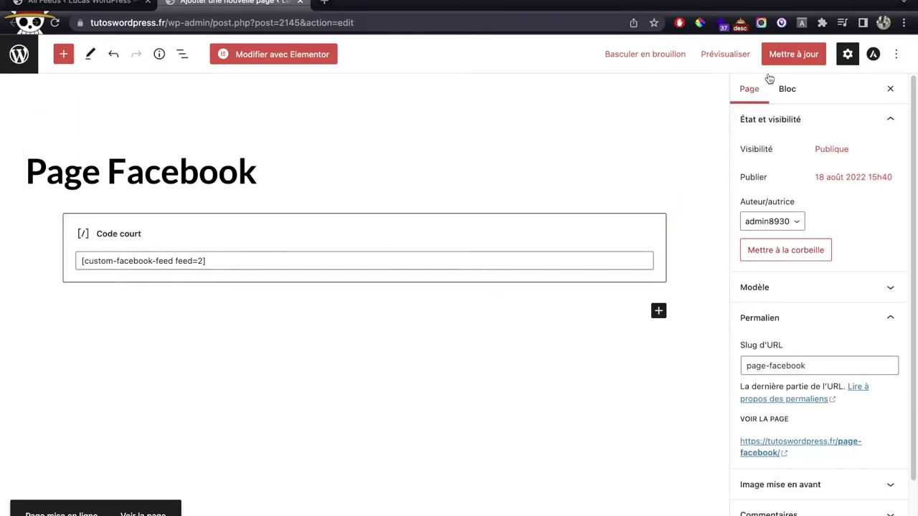
pyautogui.click(792, 55)
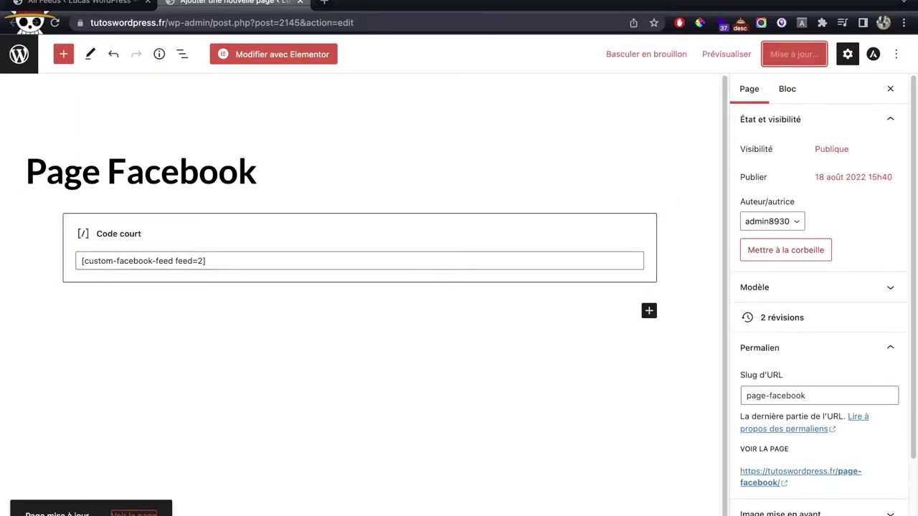
# - Review the feed on the published page, open the GDPR notice's information link, and go back to the page
pyautogui.click(351, 4)
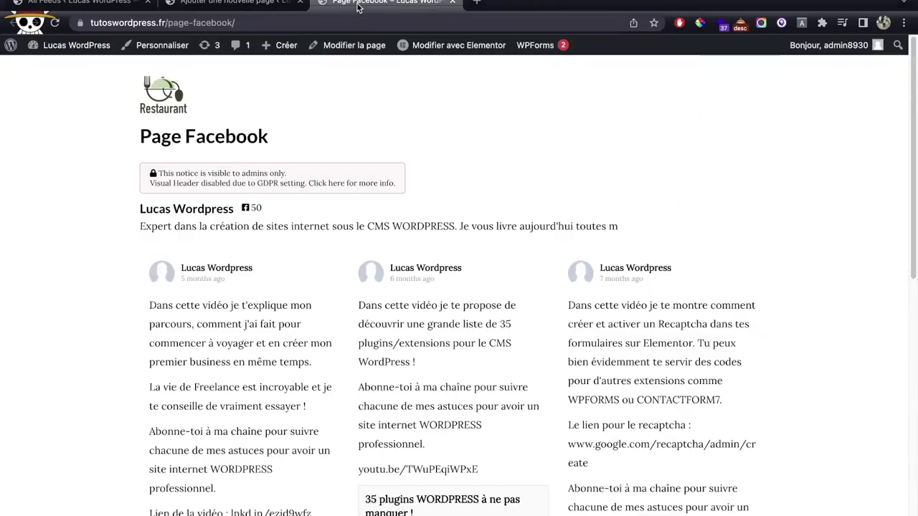
pyautogui.scroll(-4, 142, 192)
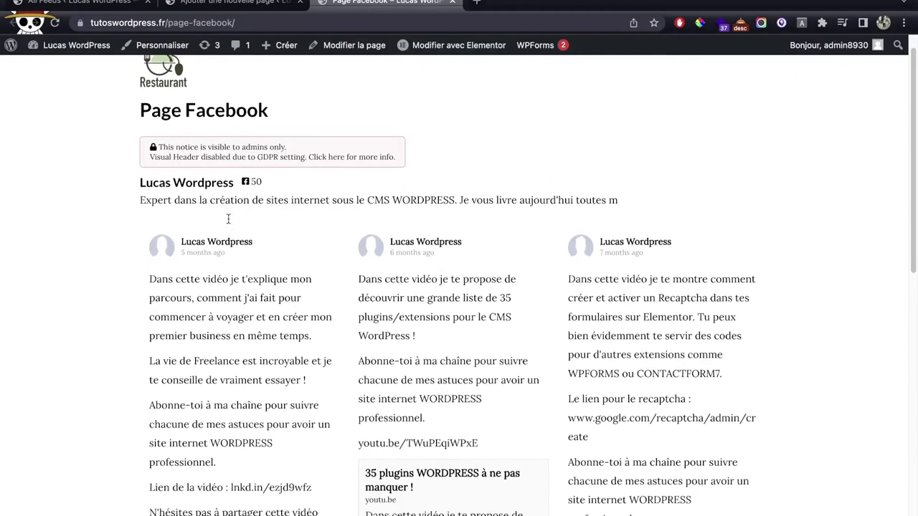
pyautogui.scroll(3, 157, 147)
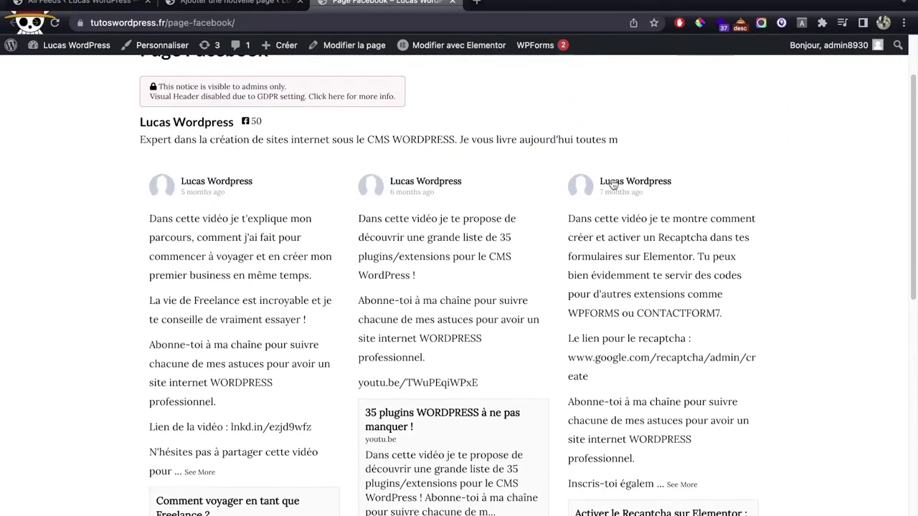
pyautogui.scroll(1, 567, 190)
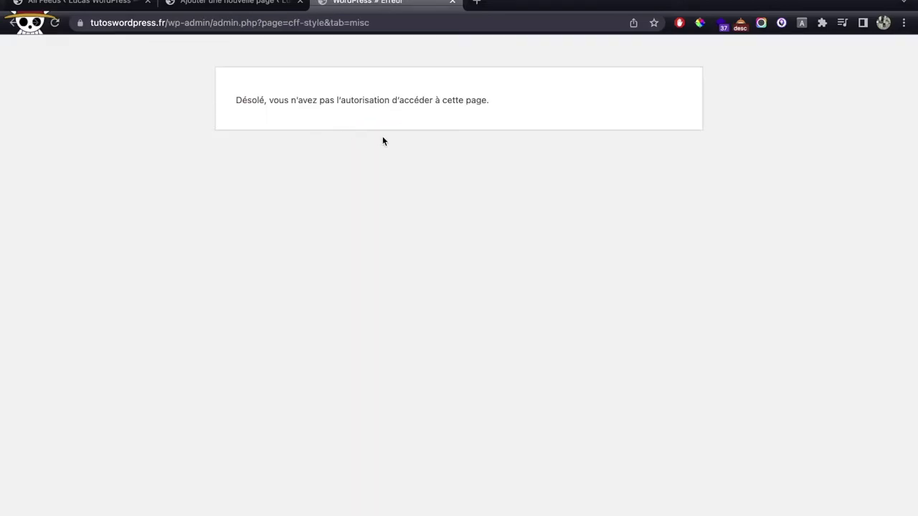
pyautogui.press('super+bracketleft')
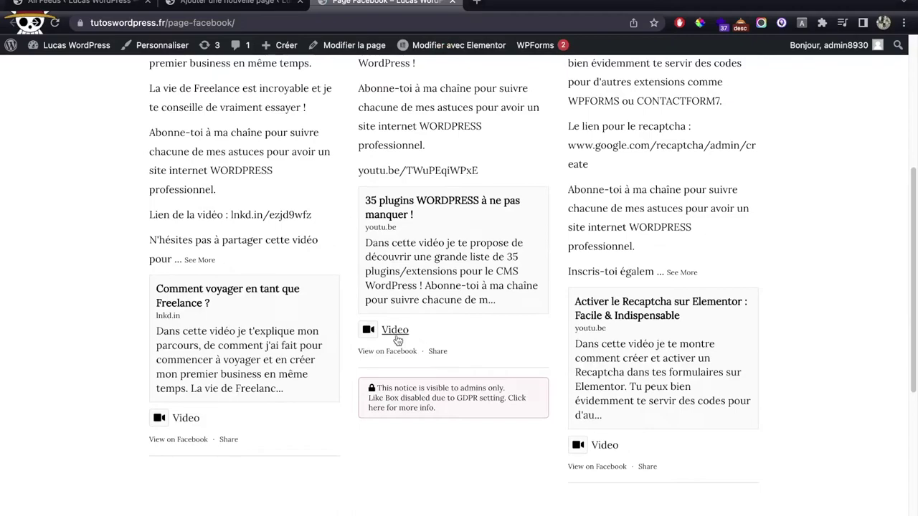
# - Open the Page Facebook page in Elementor and add a single-column section
pyautogui.click(229, 2)
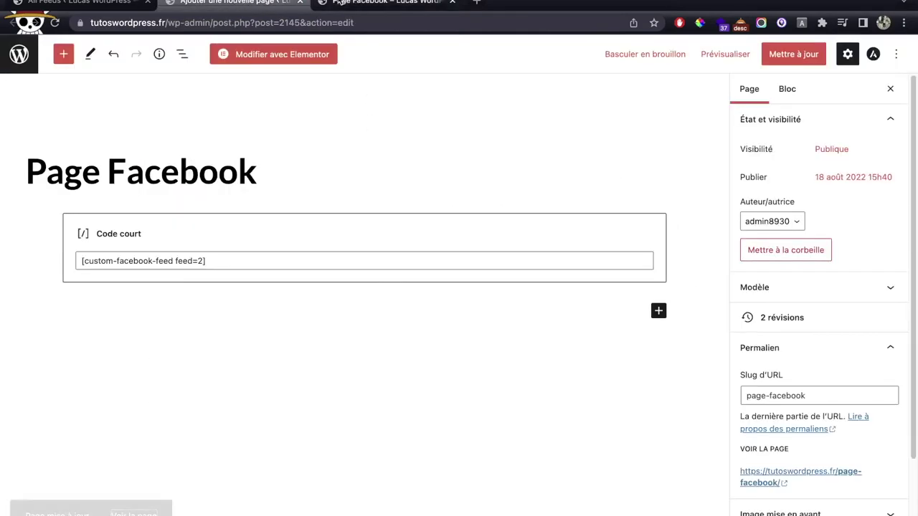
pyautogui.click(303, 58)
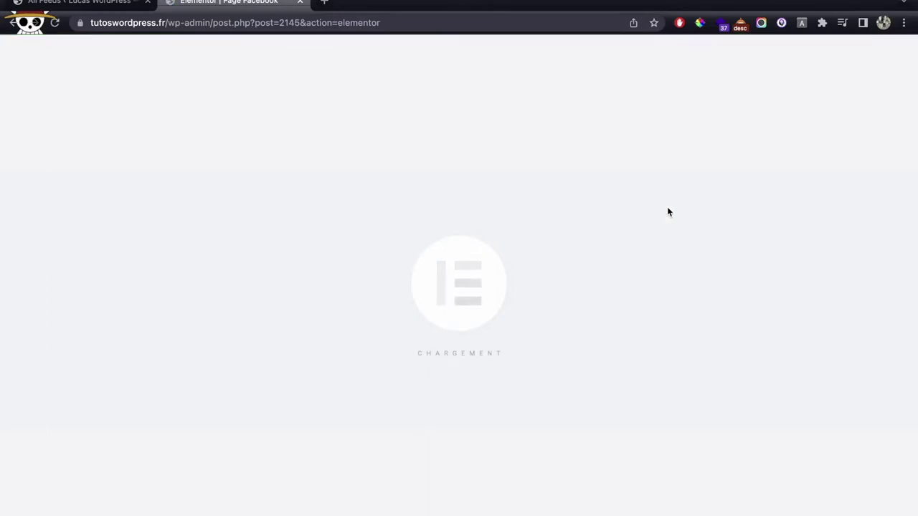
pyautogui.click(565, 114)
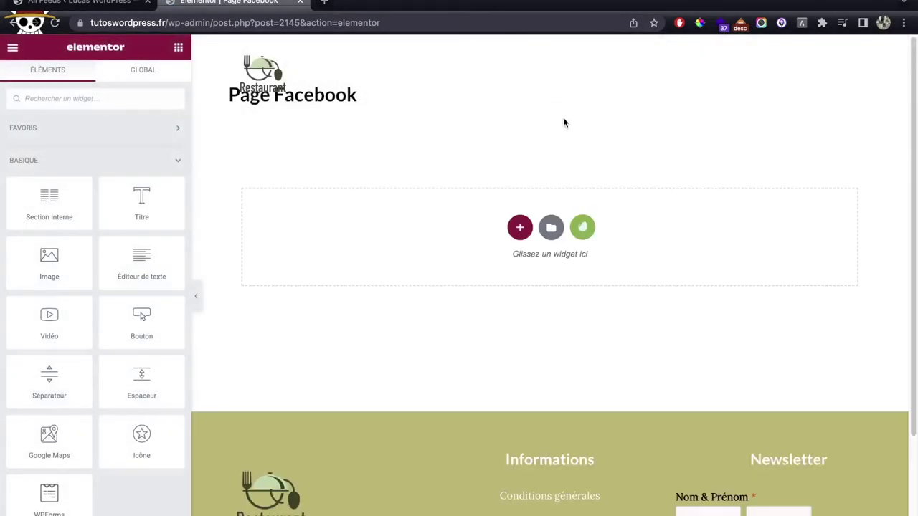
pyautogui.click(520, 231)
pyautogui.click(402, 260)
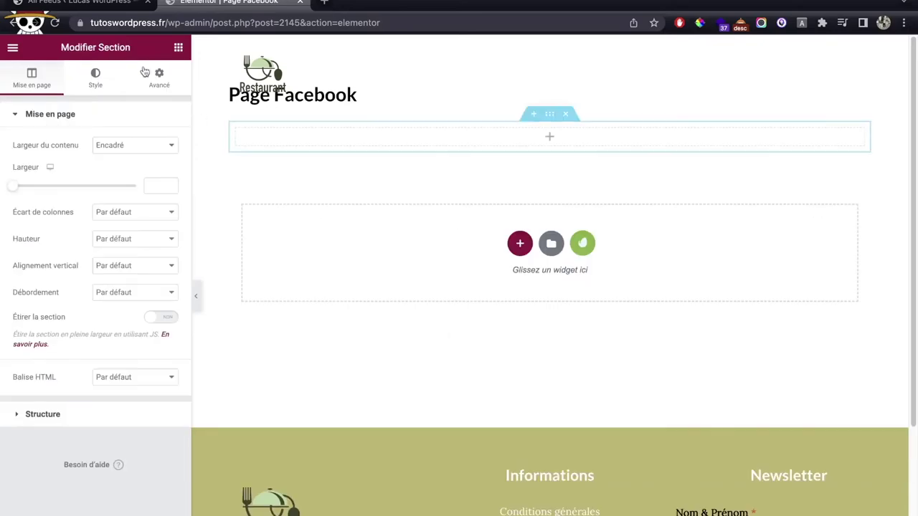
# - Add a Code court widget to the empty section and enter the shortcode [custom-facebook-feed feed=2] in it
pyautogui.click(175, 48)
pyautogui.write('code')
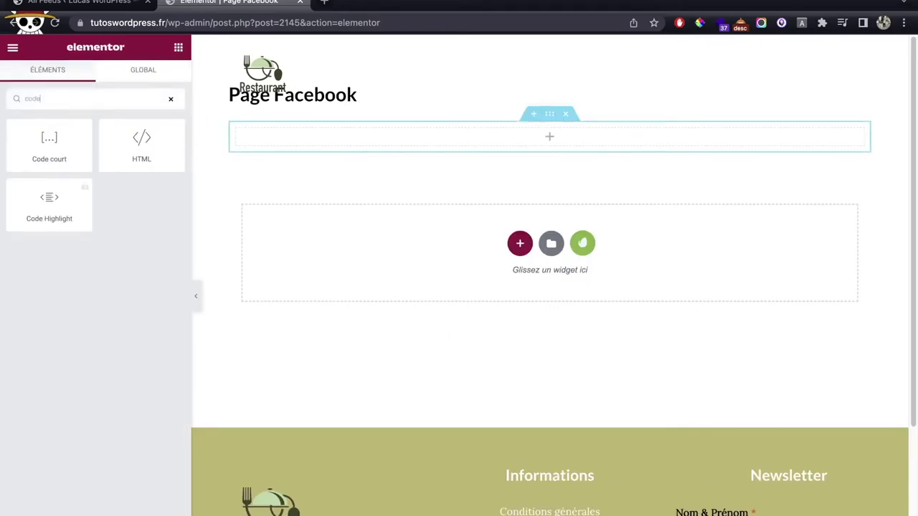
pyautogui.moveTo(49, 147); pyautogui.dragTo(423, 139)
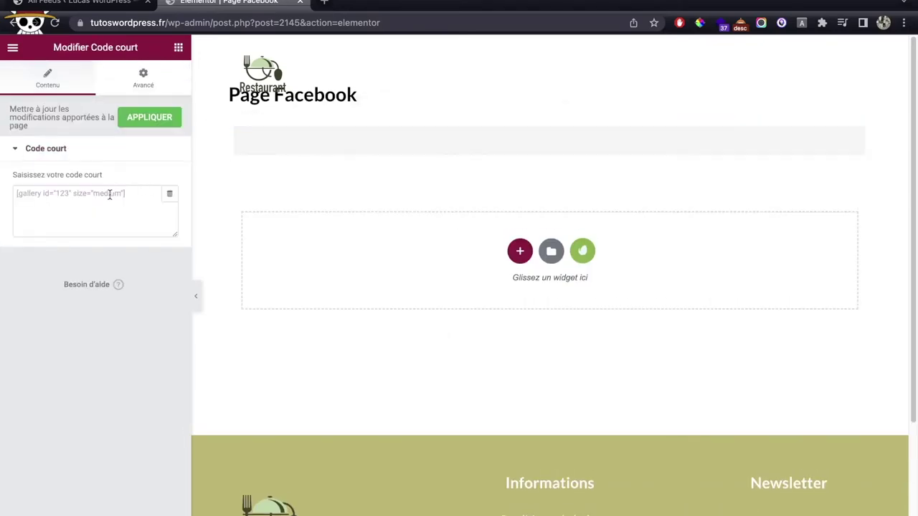
pyautogui.click(105, 195)
pyautogui.write('[custom-facebook-feed feed=2]')
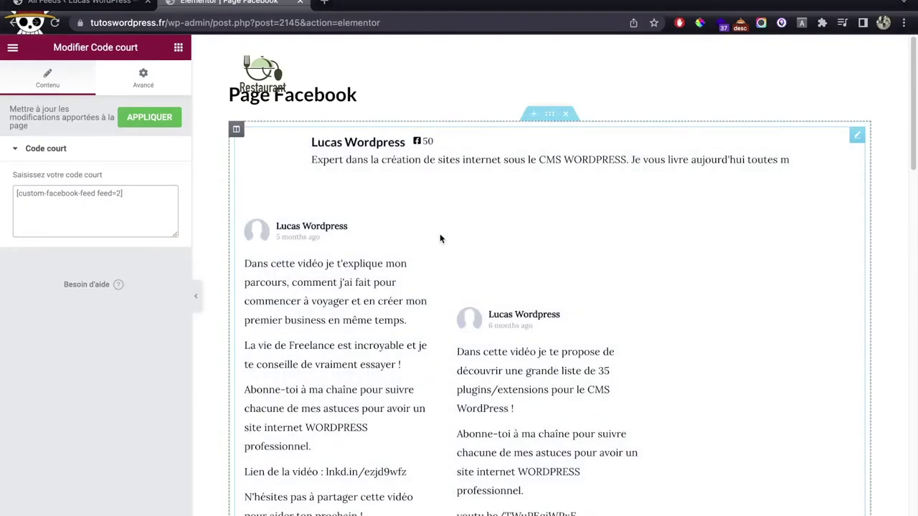
# - Look over the embedded feed in the Elementor editor and in the preview of the Page Facebook page
pyautogui.scroll(-6, 440, 244)
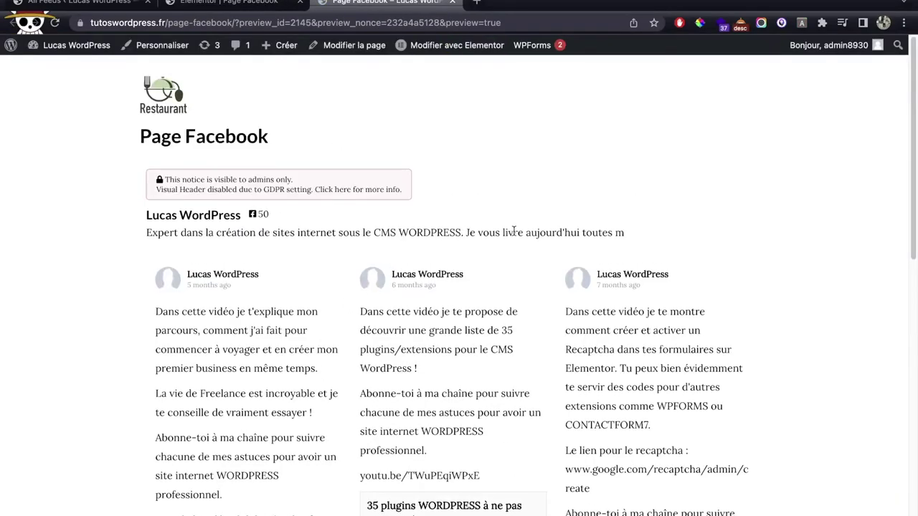
pyautogui.scroll(-3, 635, 296)
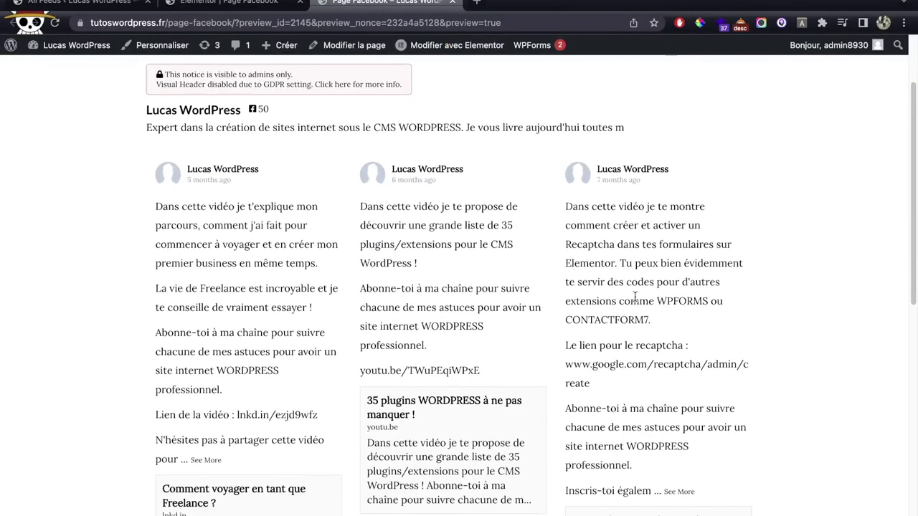
pyautogui.scroll(3, 635, 296)
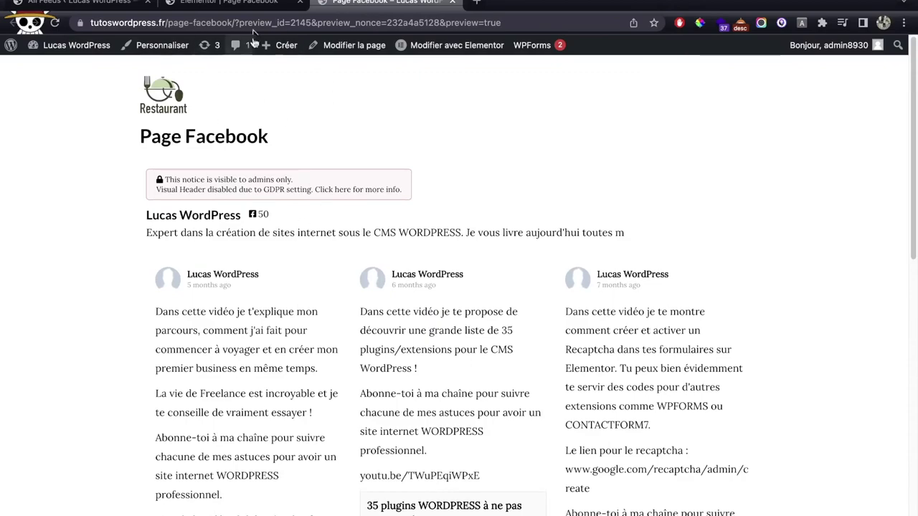
# - Go back to the Smash Balloon dashboard and view the All Feeds list
pyautogui.click(115, 3)
pyautogui.click(159, 95)
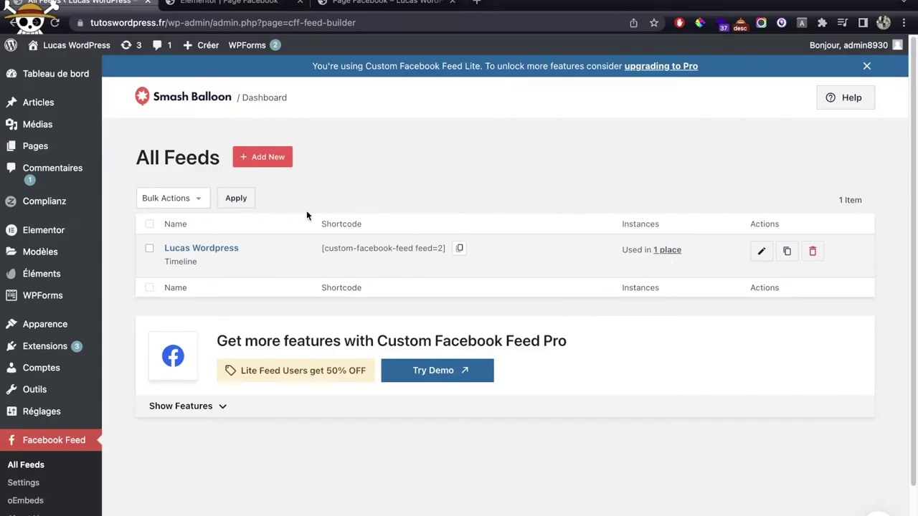
pyautogui.scroll(-1, 308, 194)
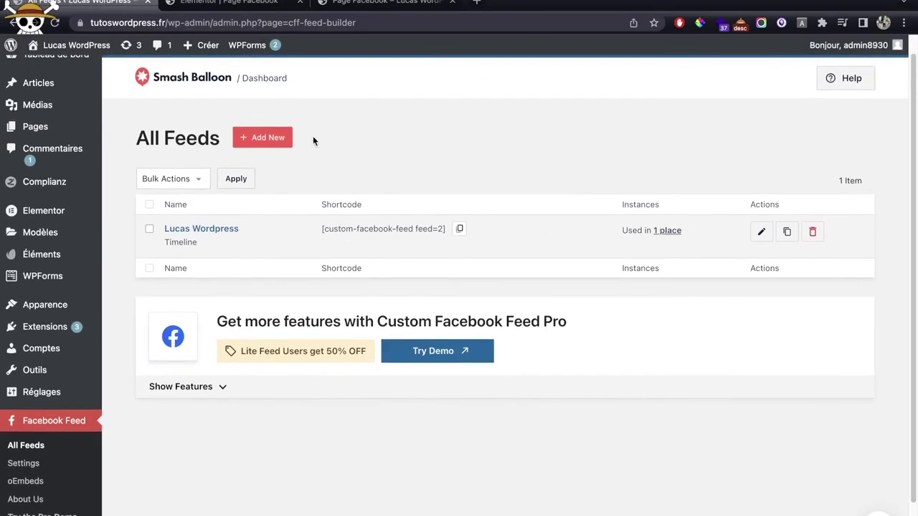